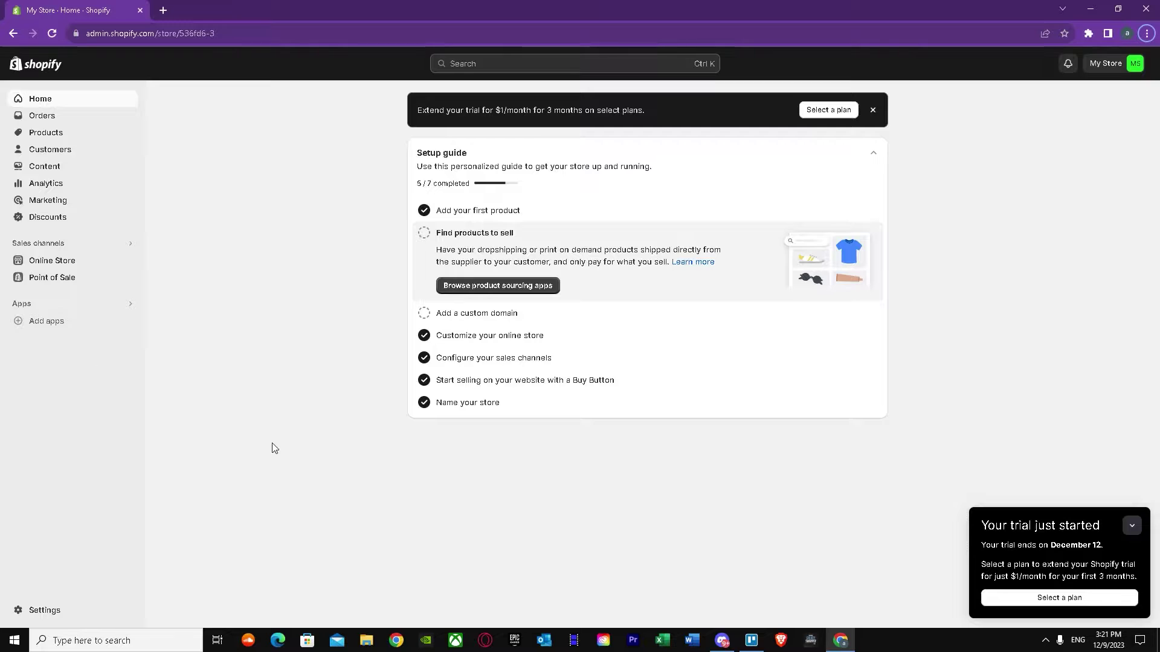
# - From the admin home sidebar, bring up the Picked for you app recommendations via Add apps
pyautogui.click(43, 326)
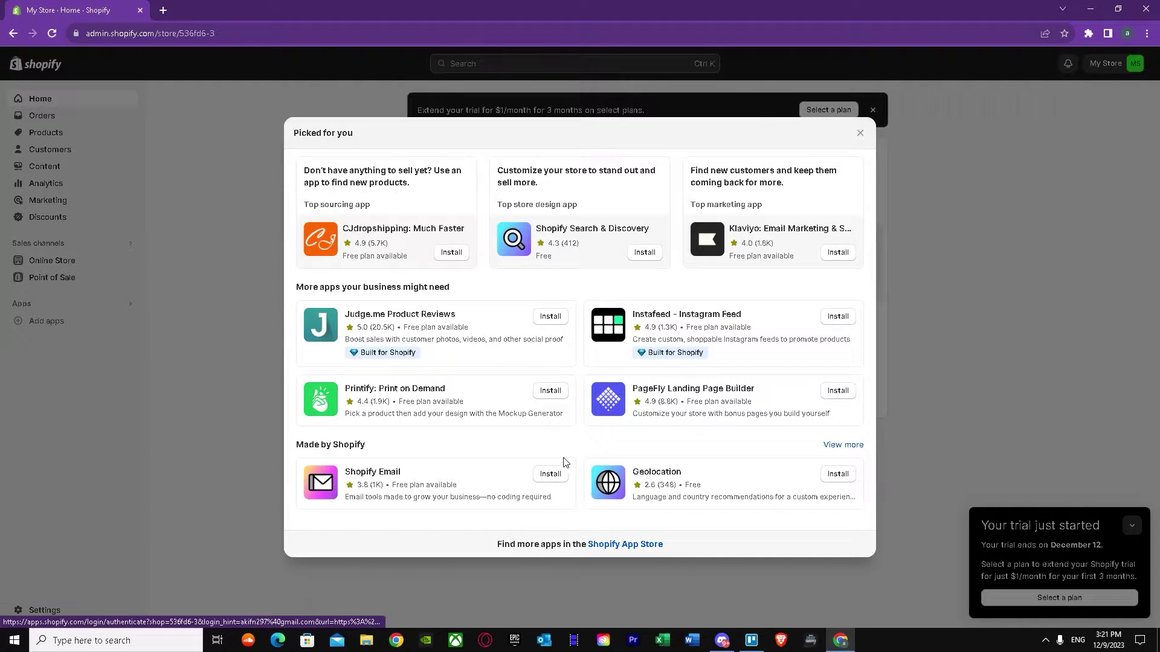
# - Go to the Shopify App Store in a new tab from the recommendations dialog
pyautogui.click(613, 545)
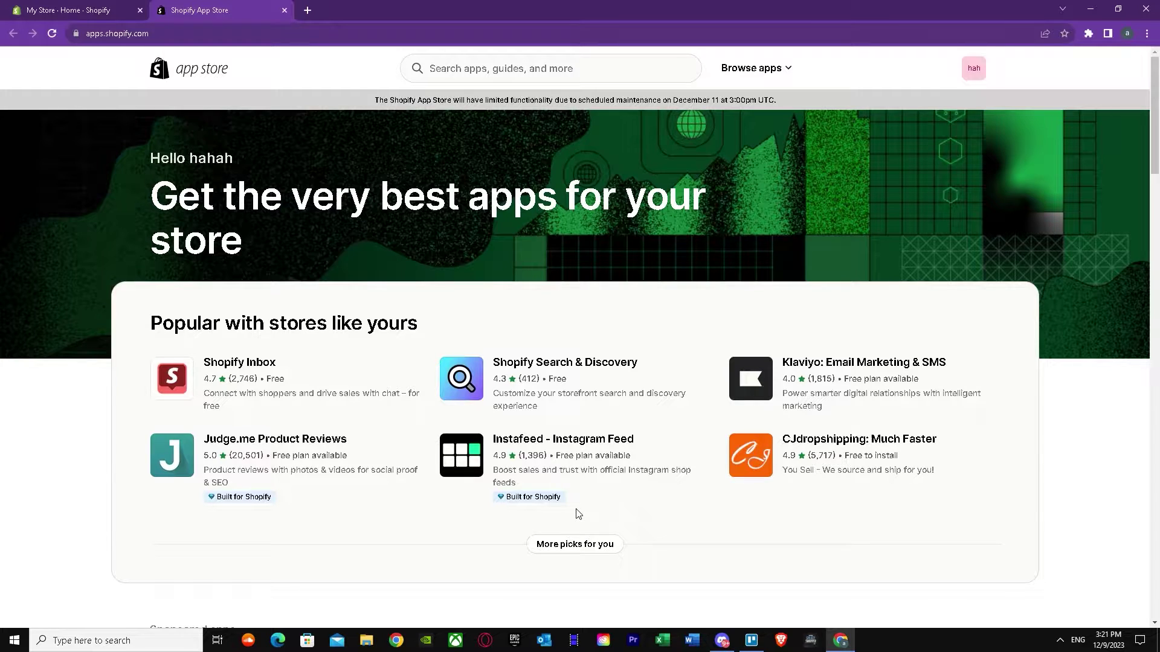
# - Search the App Store for 'Geolocation' to list the 89 matching apps
pyautogui.click(457, 70)
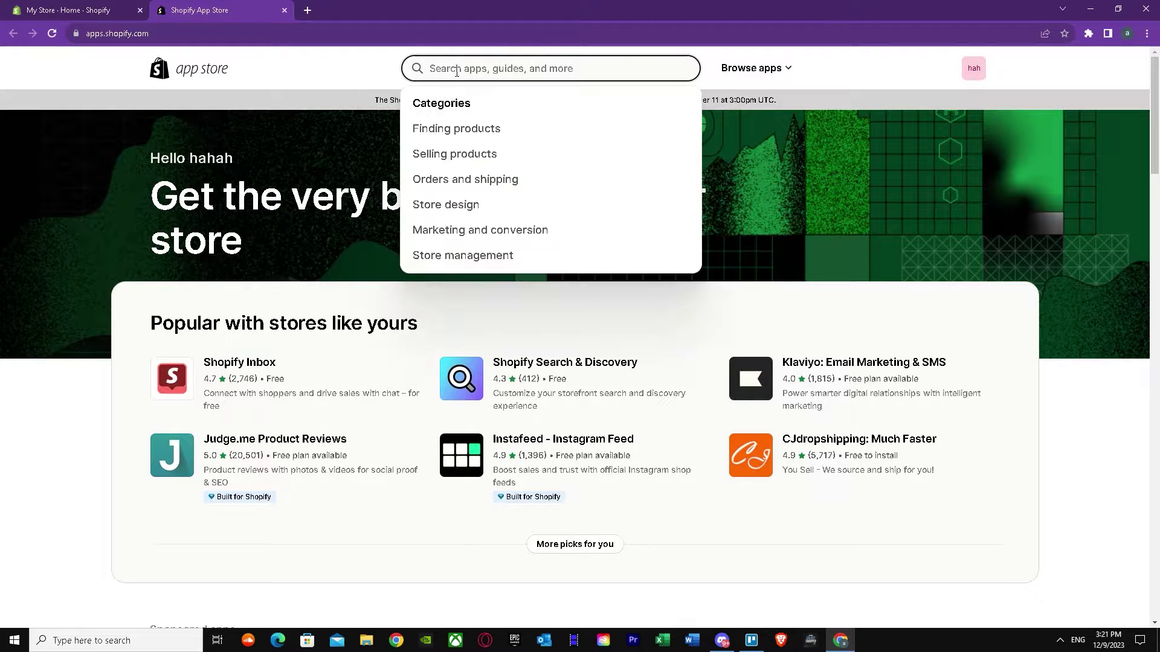
pyautogui.write('G')
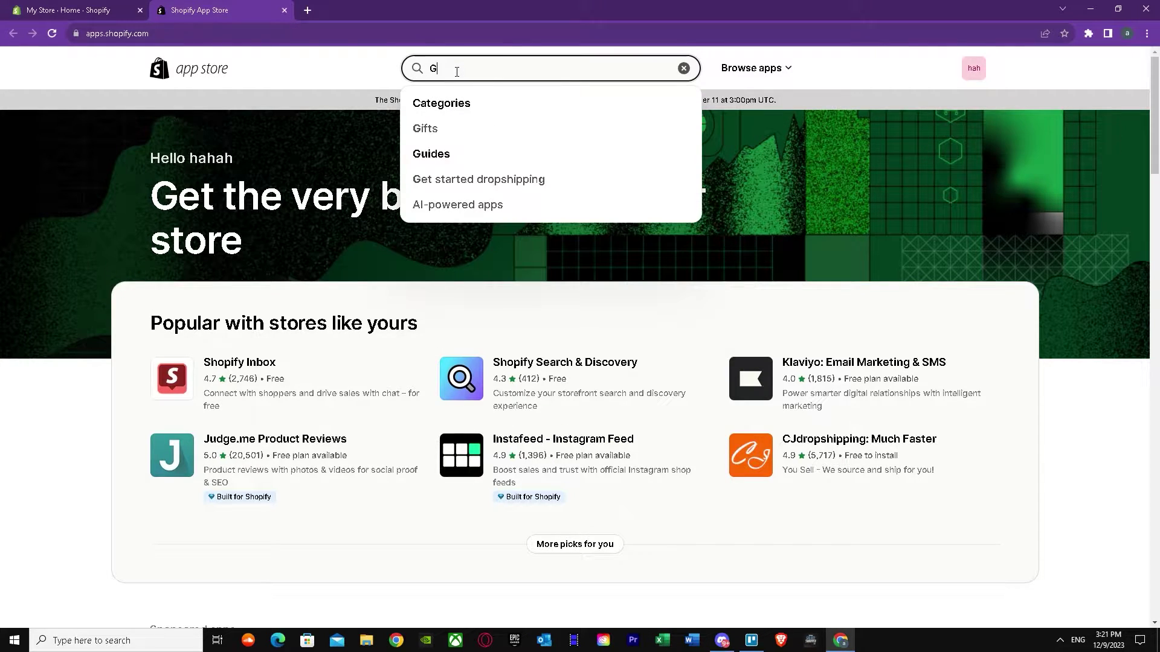
pyautogui.write('eo')
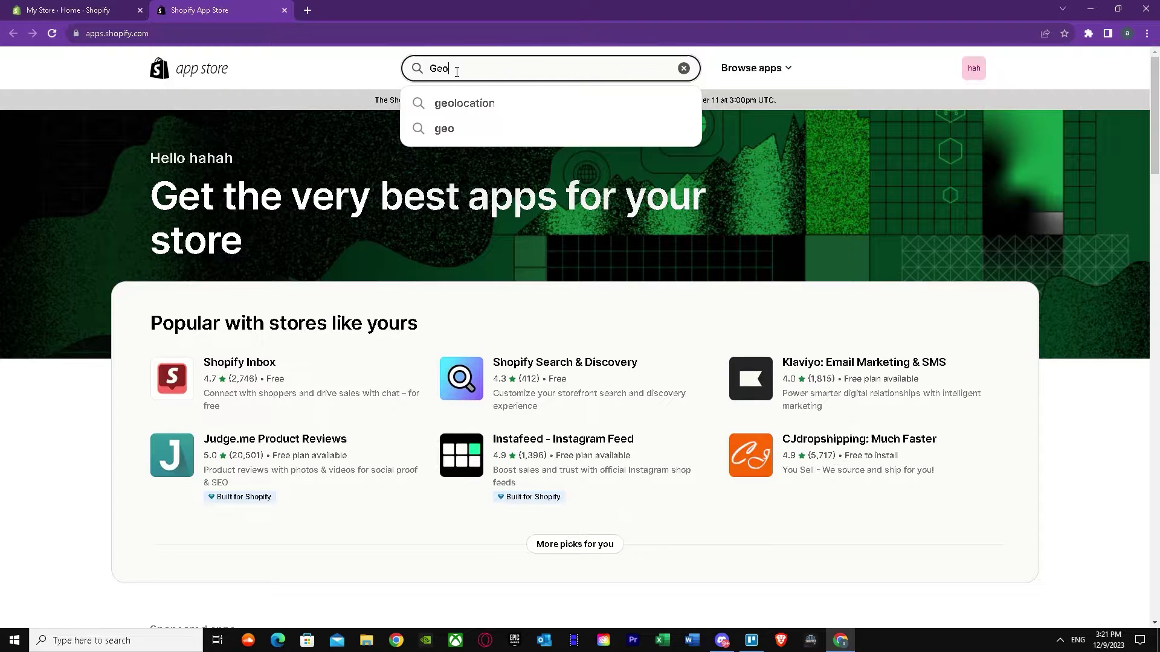
pyautogui.write('location')
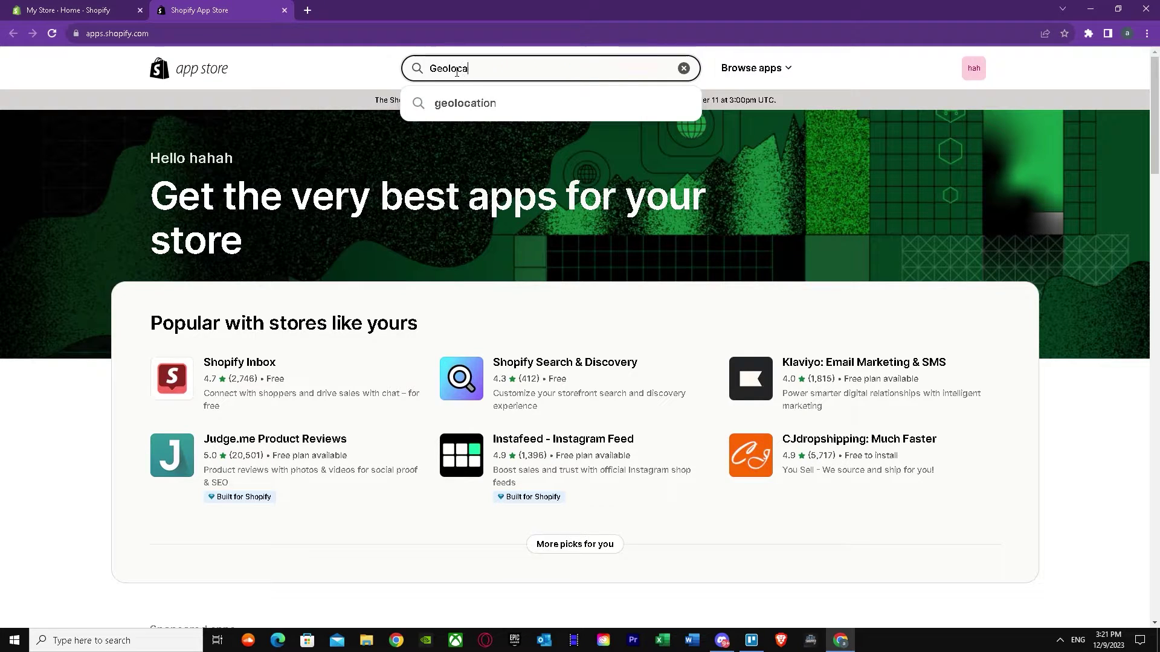
pyautogui.click(503, 99)
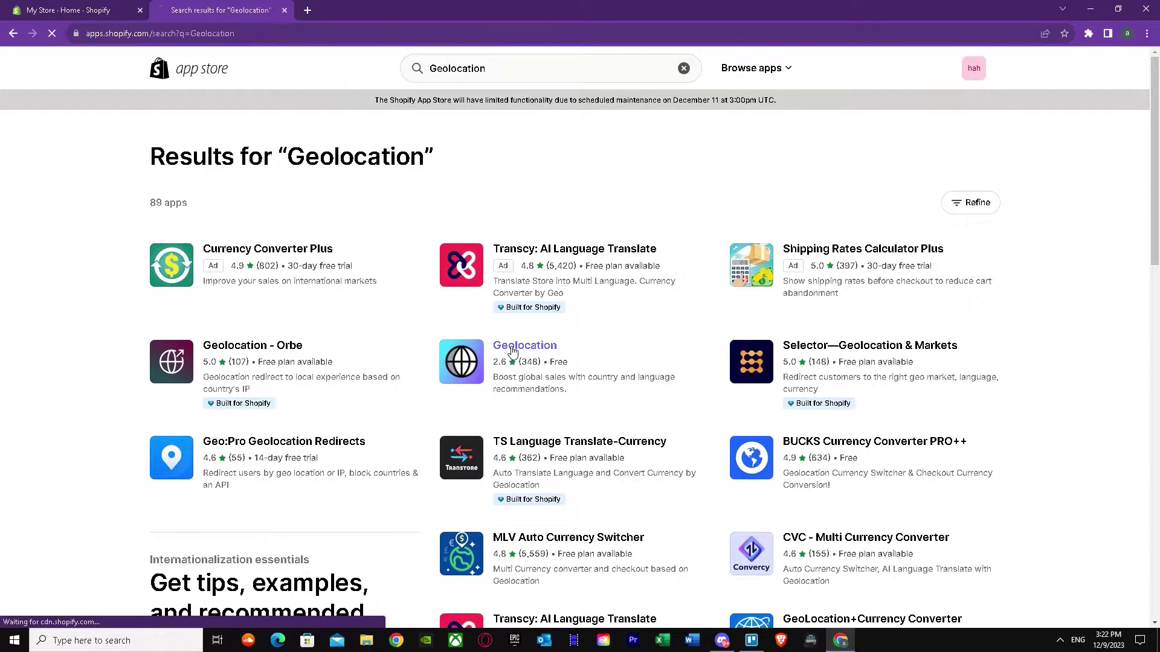
# - View Shopify's free Geolocation app listing and read its highlights and reviews
pyautogui.click(512, 347)
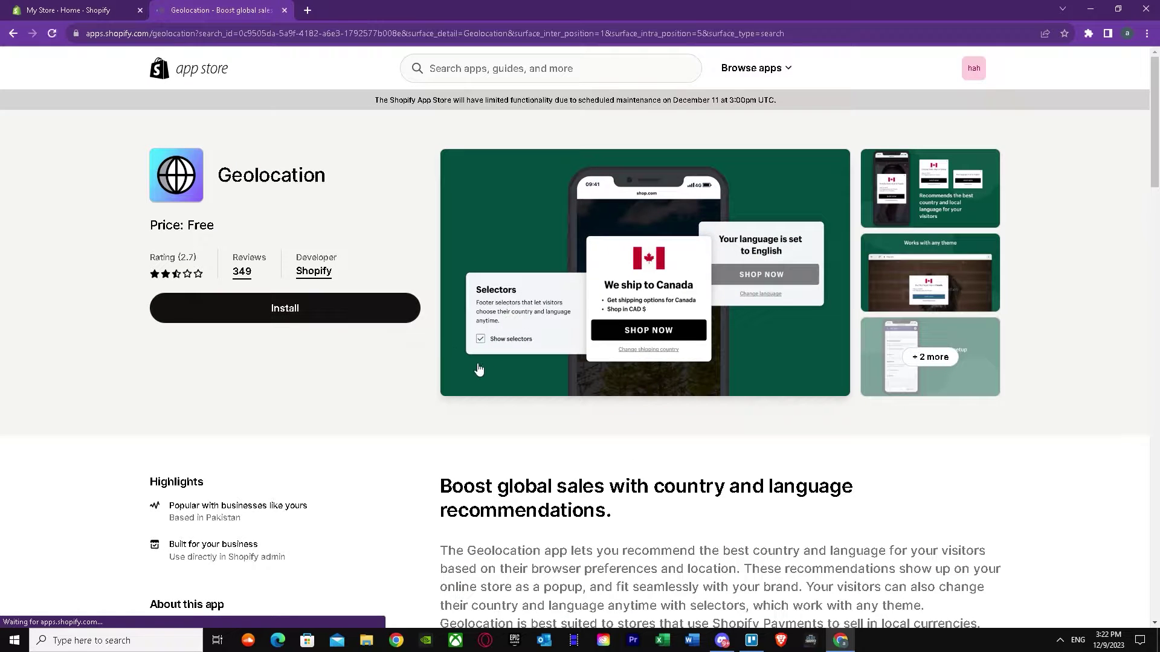
pyautogui.scroll(-4, 476, 399)
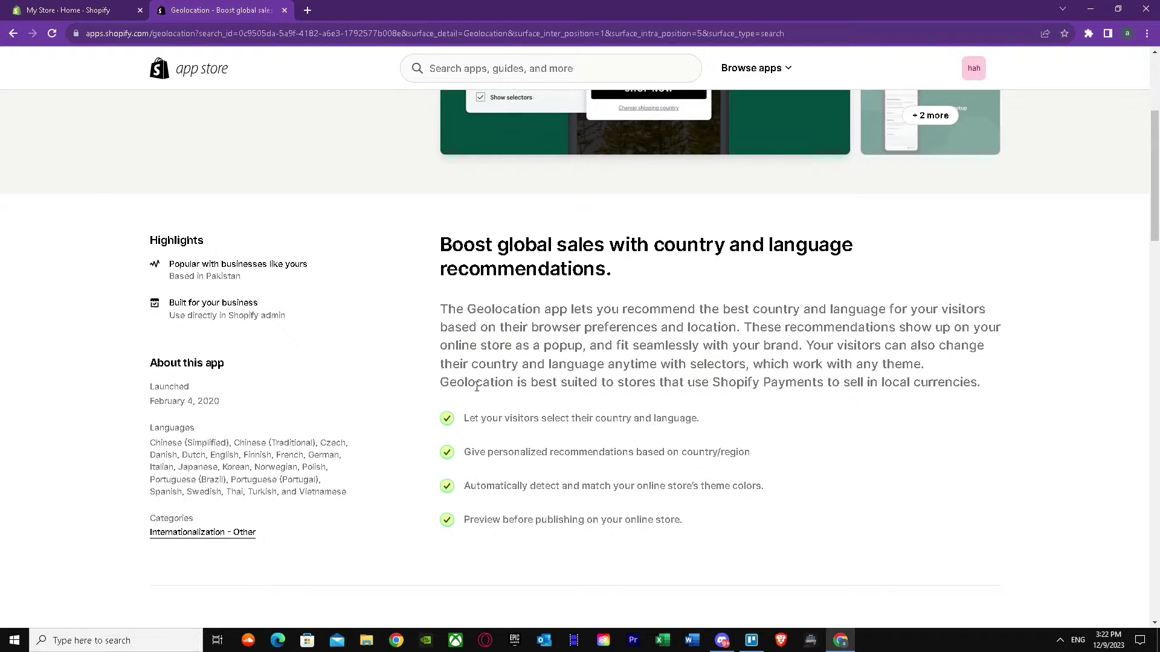
pyautogui.scroll(4, 493, 274)
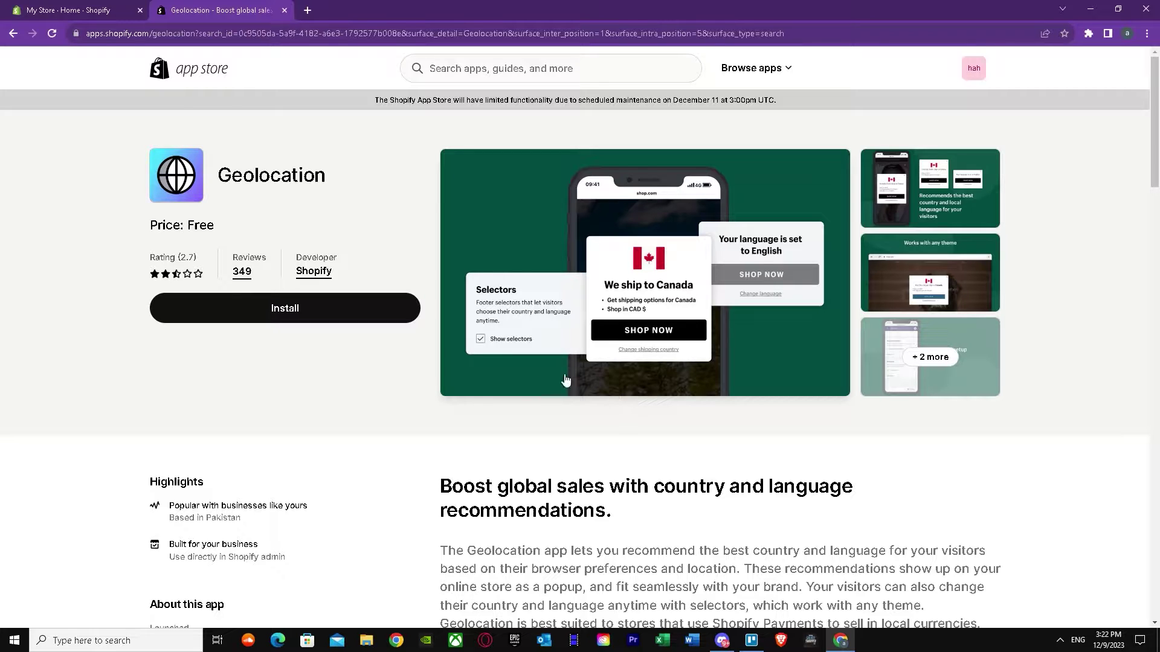
pyautogui.scroll(-8, 483, 401)
pyautogui.scroll(-3, 472, 407)
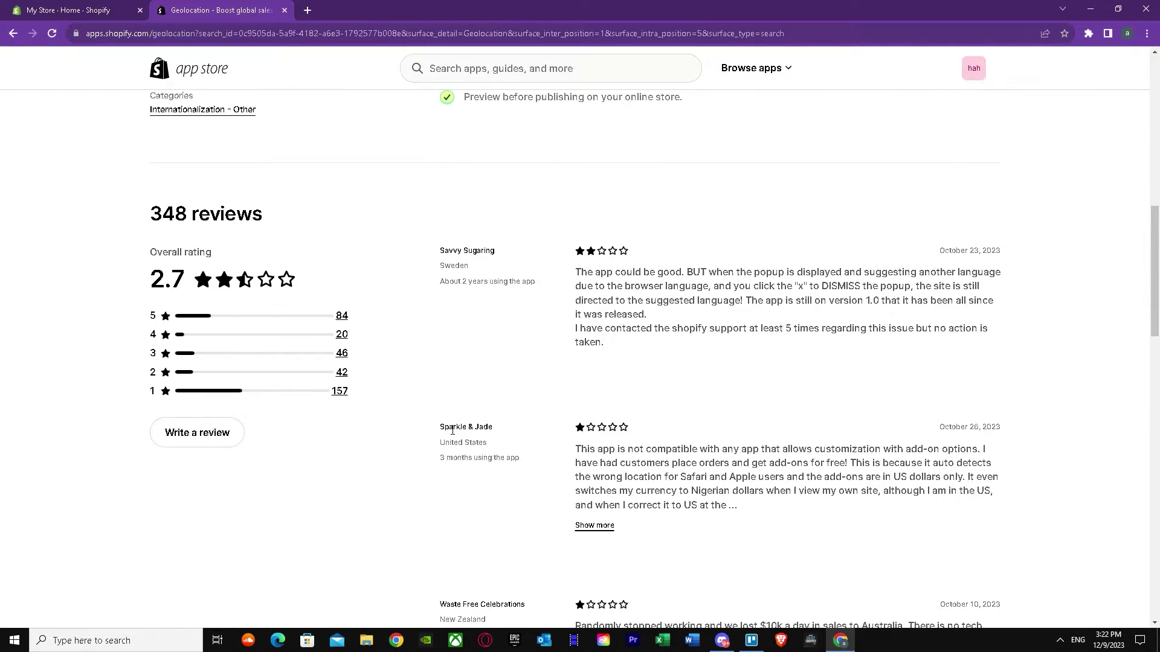
pyautogui.scroll(12, 393, 456)
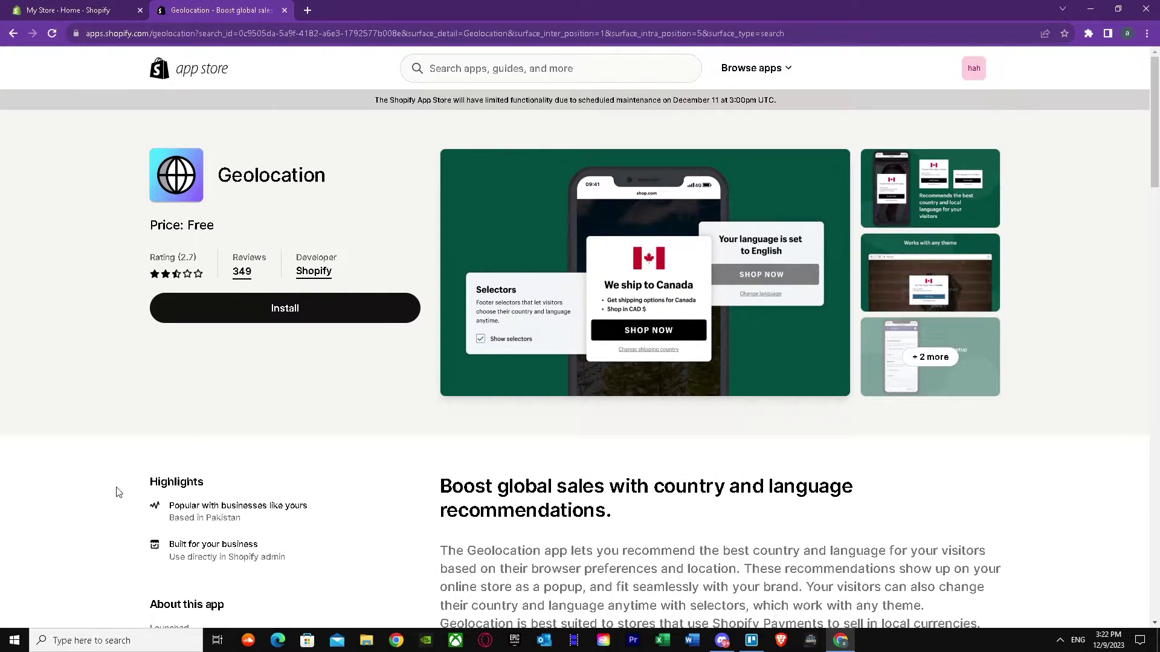
# - Install Shopify's Geolocation app and approve it on the admin authorization page
pyautogui.click(261, 316)
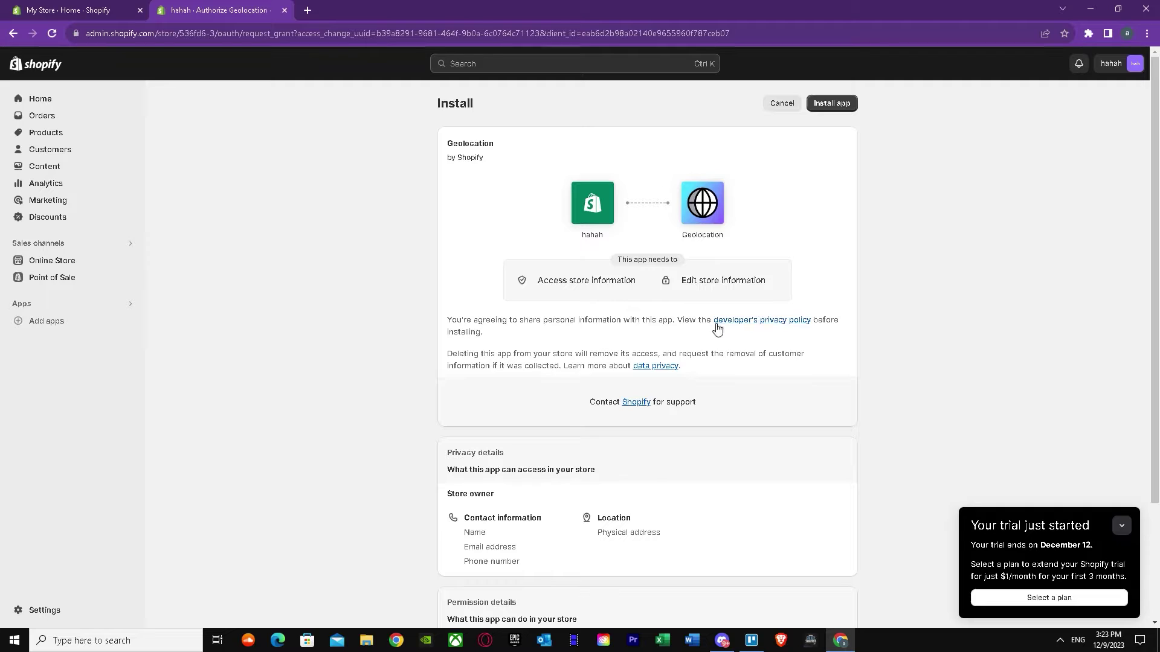
pyautogui.scroll(-3, 626, 526)
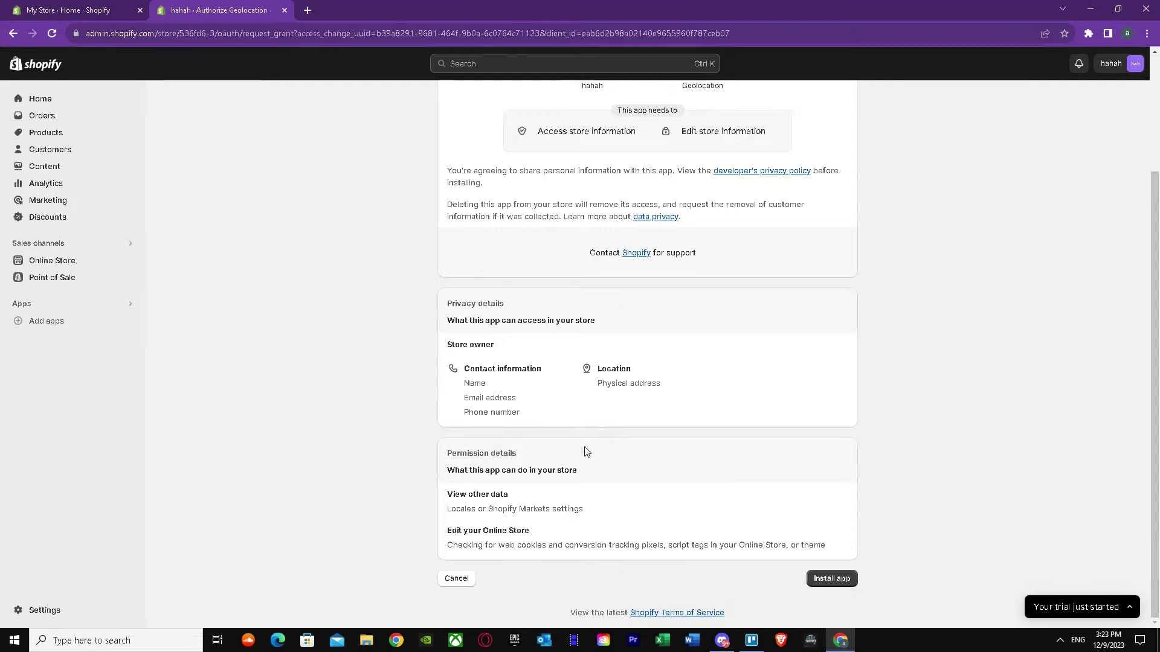
pyautogui.scroll(3, 665, 472)
pyautogui.click(831, 104)
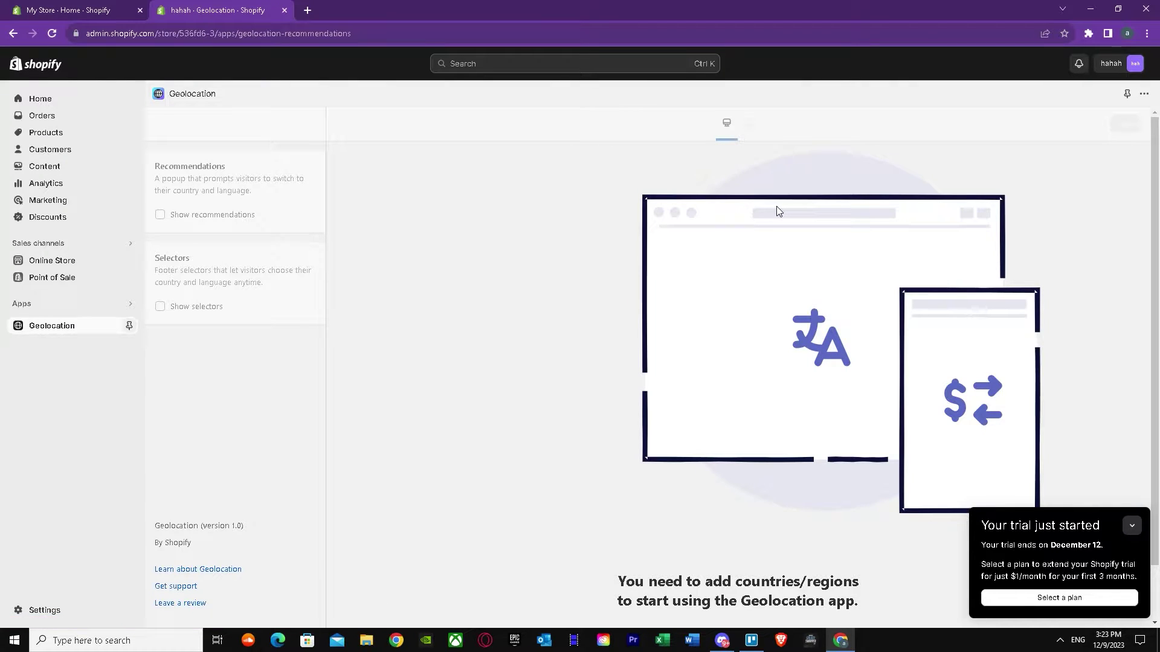
# - Go to the admin Settings, landing on Store details with PKR currency
pyautogui.scroll(-1, 618, 405)
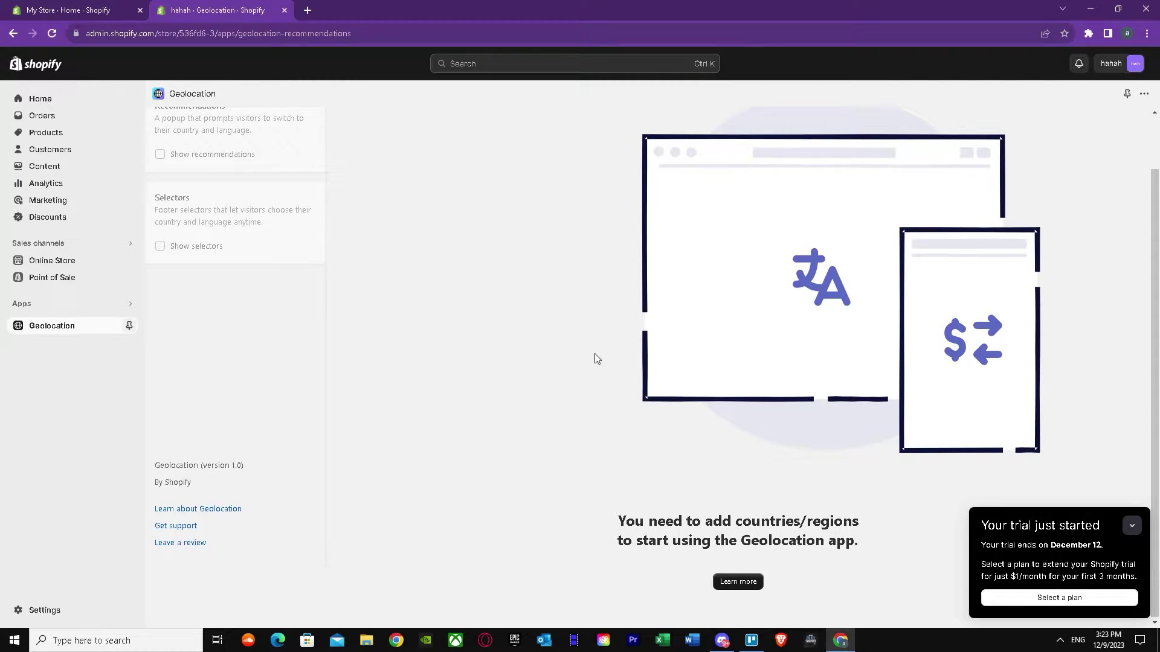
pyautogui.scroll(1, 837, 273)
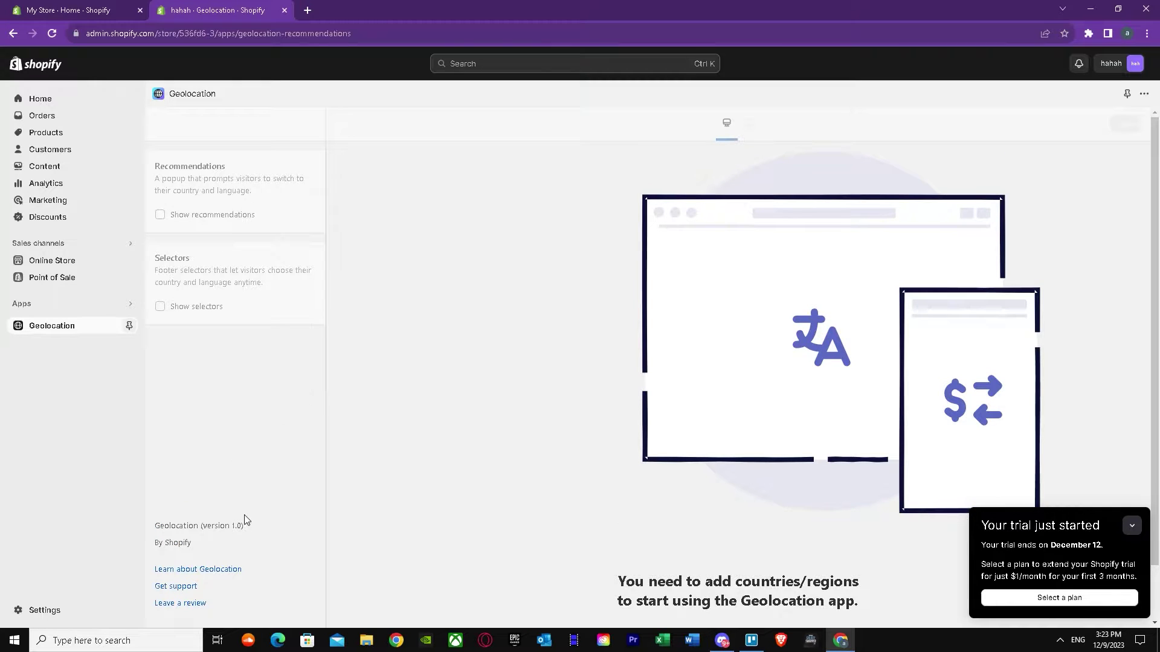
pyautogui.click(21, 608)
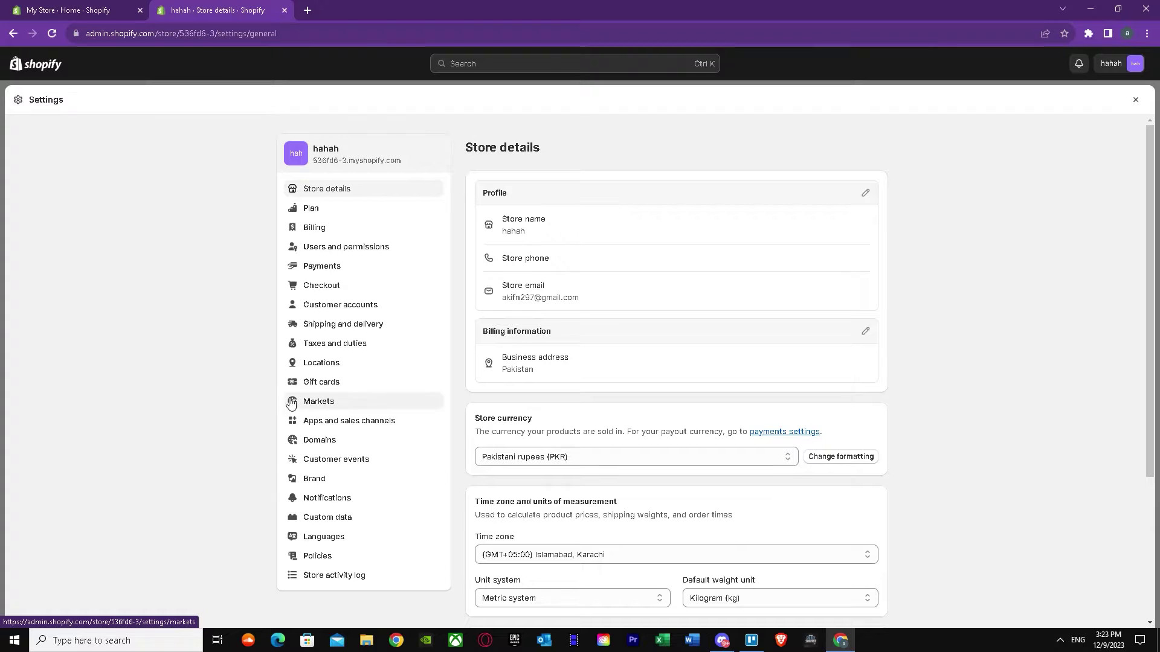
# - Go to Markets settings and view the inactive International market's details
pyautogui.click(310, 409)
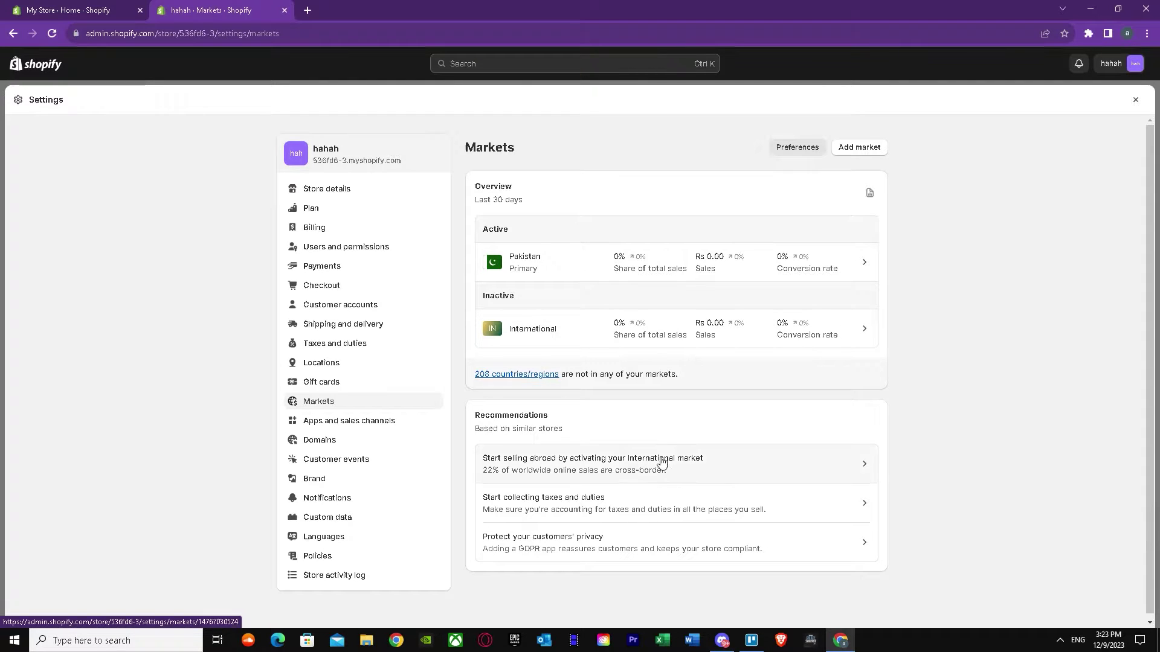
pyautogui.click(863, 331)
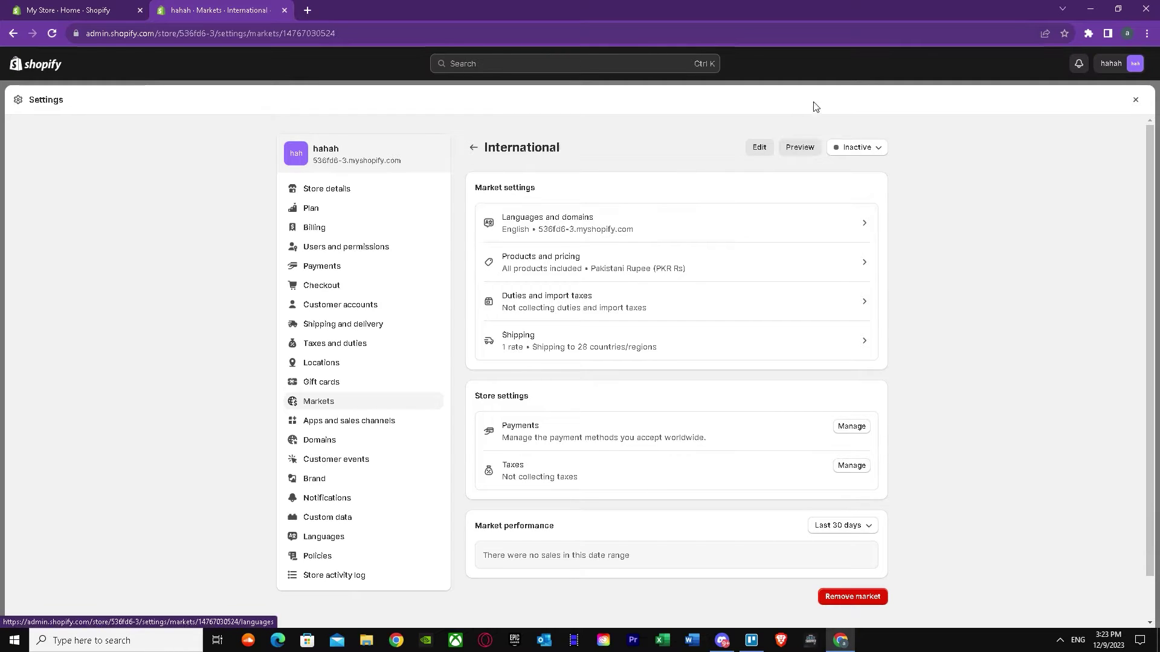
# - Set the International market status to Active, save, and go to the Geolocation app
pyautogui.click(867, 151)
pyautogui.click(800, 174)
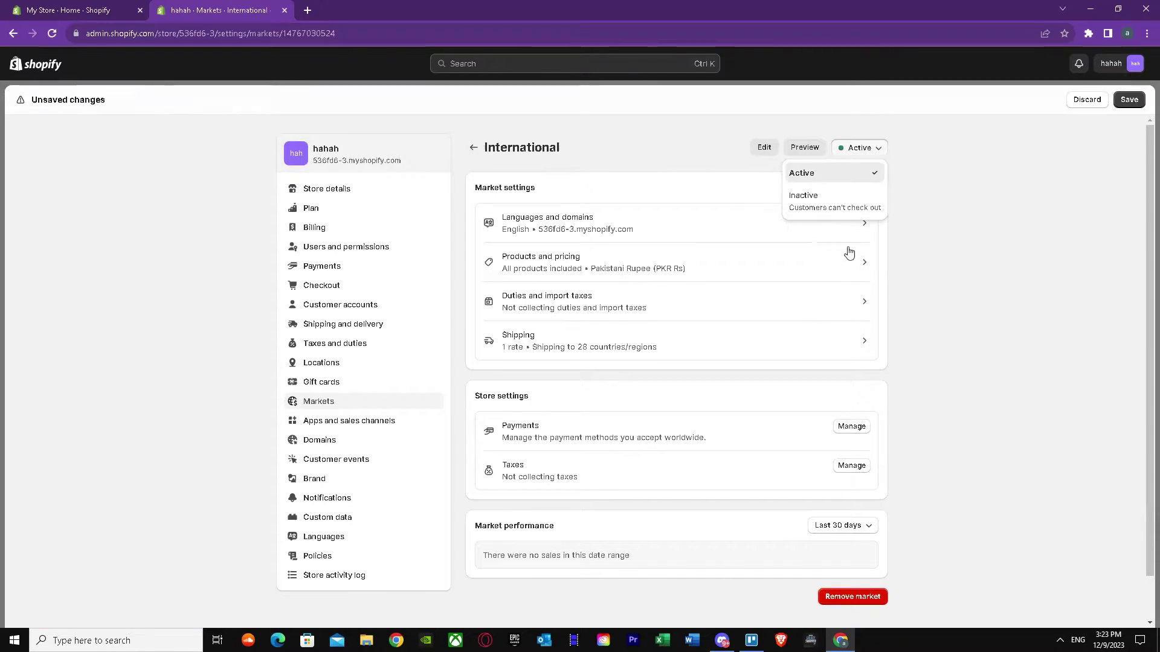
pyautogui.click(1134, 101)
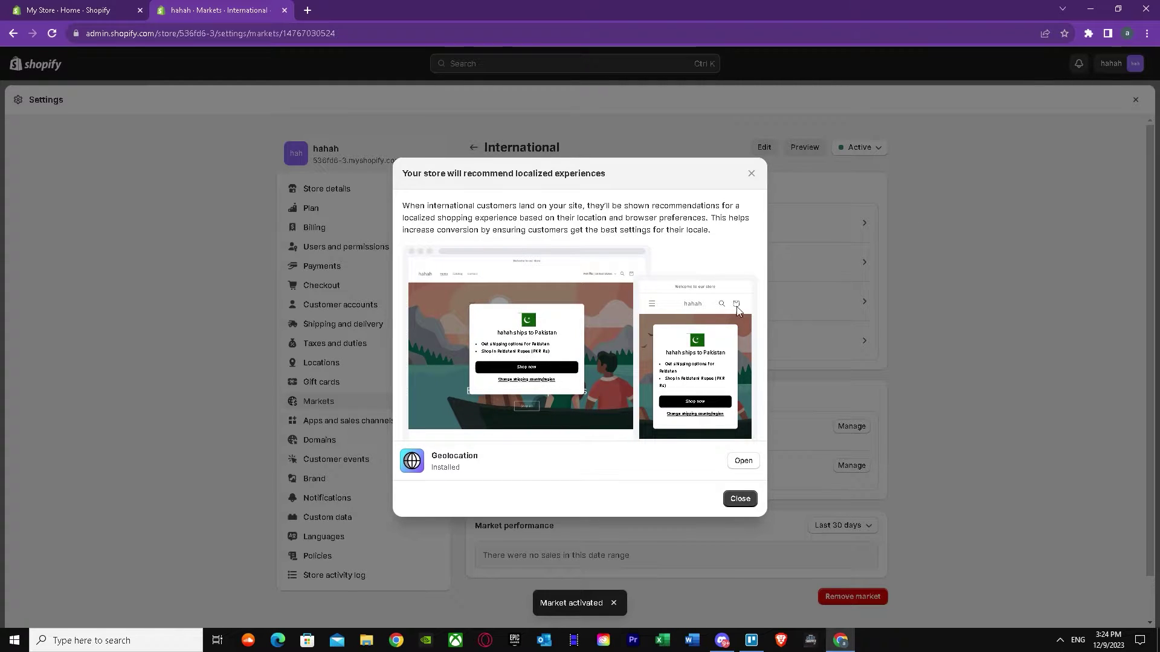
pyautogui.click(743, 462)
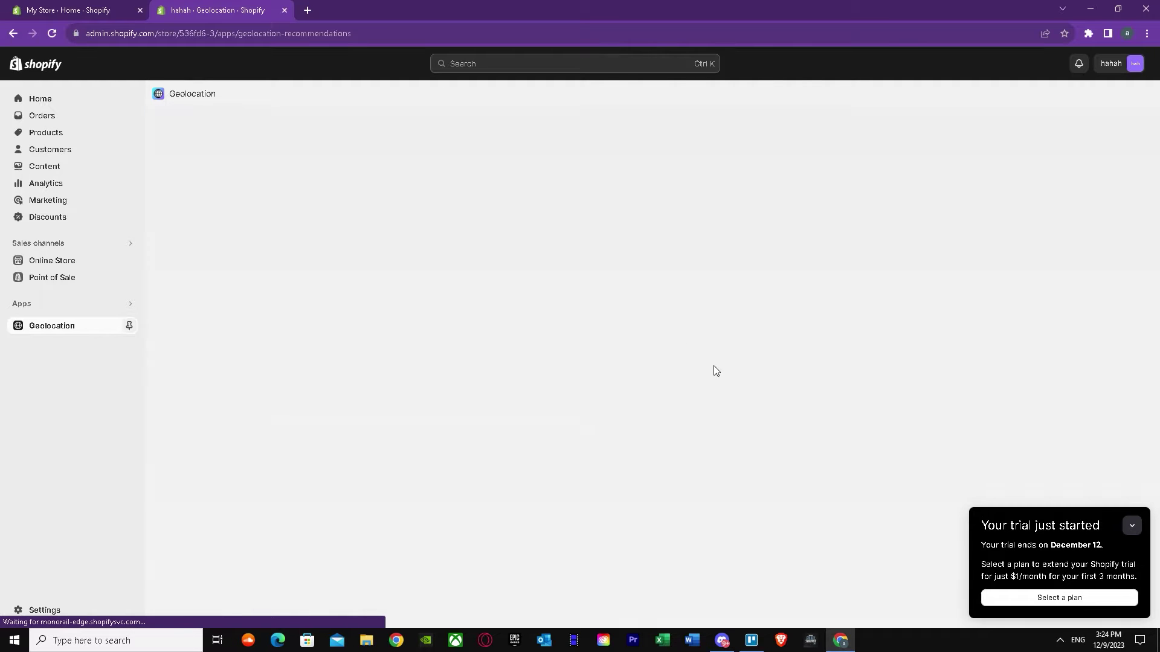
# - Dismiss the trial notice and view Online Store Themes, where Dawn is current
pyautogui.click(1131, 526)
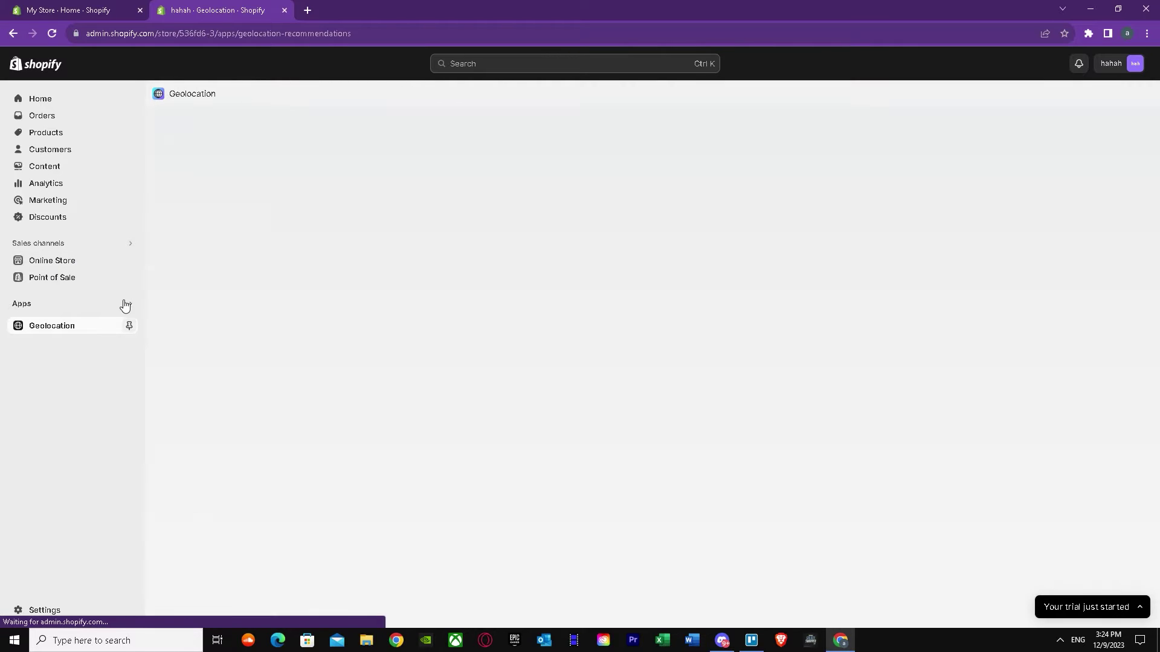
pyautogui.click(70, 264)
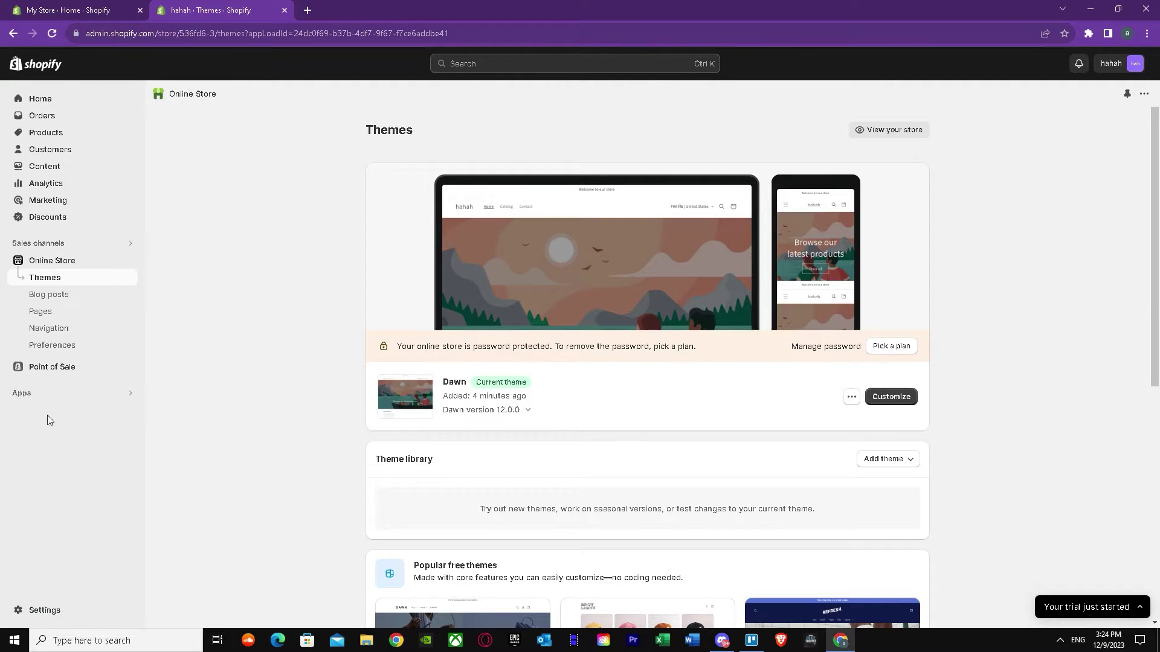
# - Reopen the Geolocation app from the installed apps list to see the Pakistan (PKR) preview
pyautogui.click(82, 393)
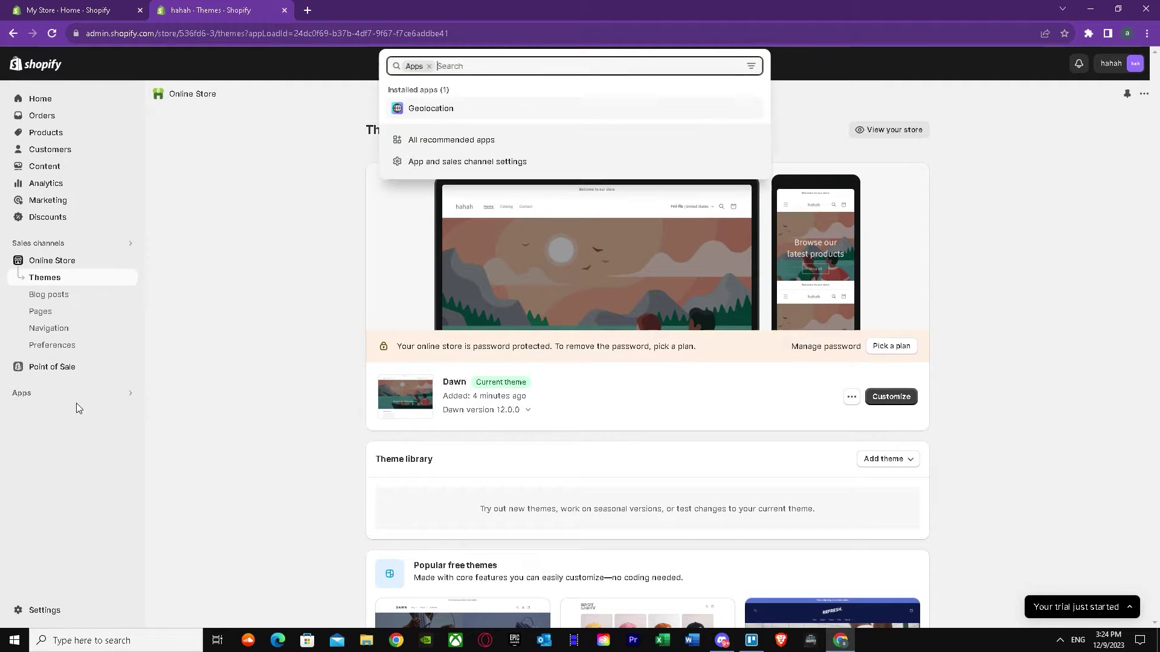
pyautogui.click(414, 111)
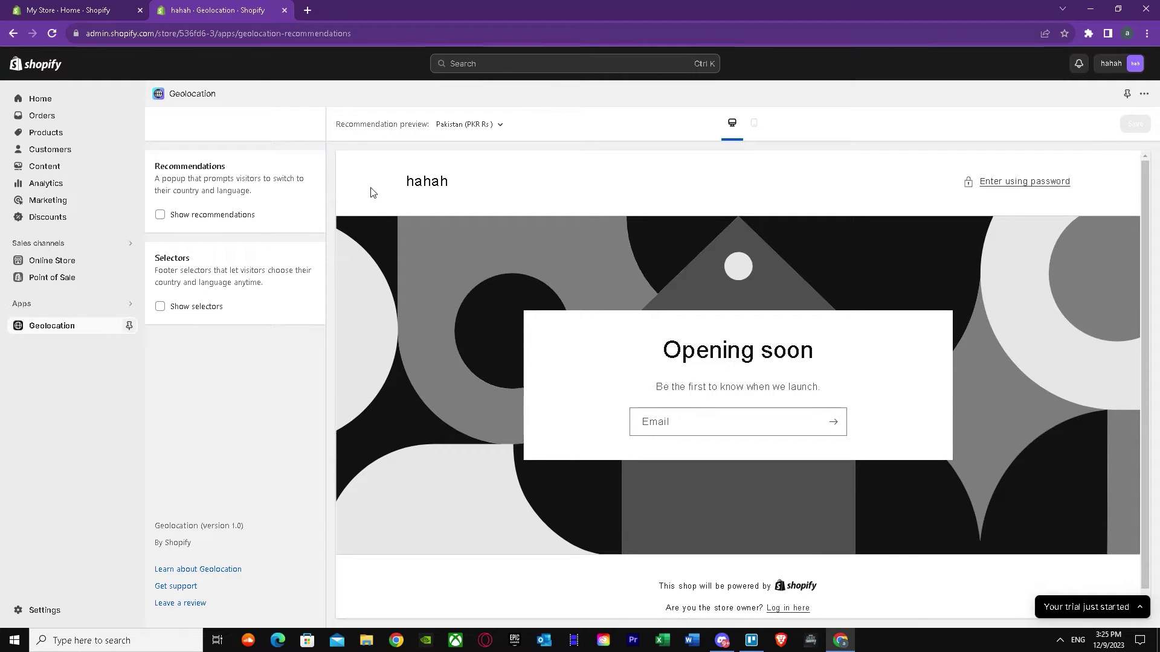
# - Review the Geolocation preview's country list and its mobile and desktop layouts, then return to Online Store themes
pyautogui.click(462, 124)
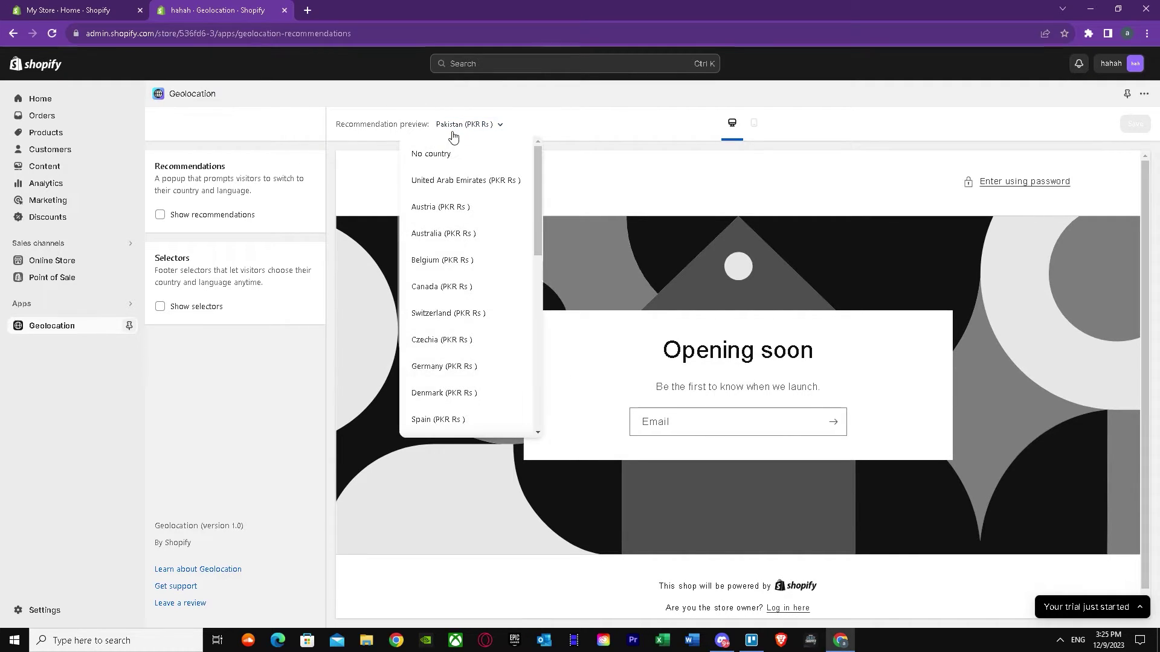
pyautogui.scroll(-7, 478, 299)
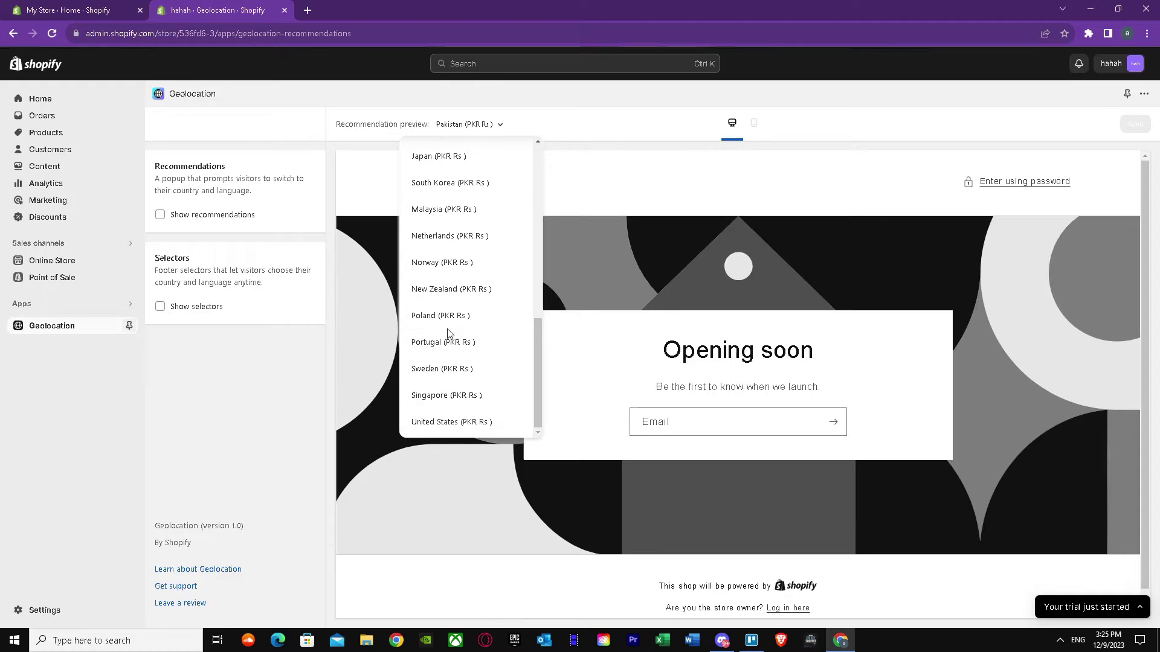
pyautogui.click(753, 123)
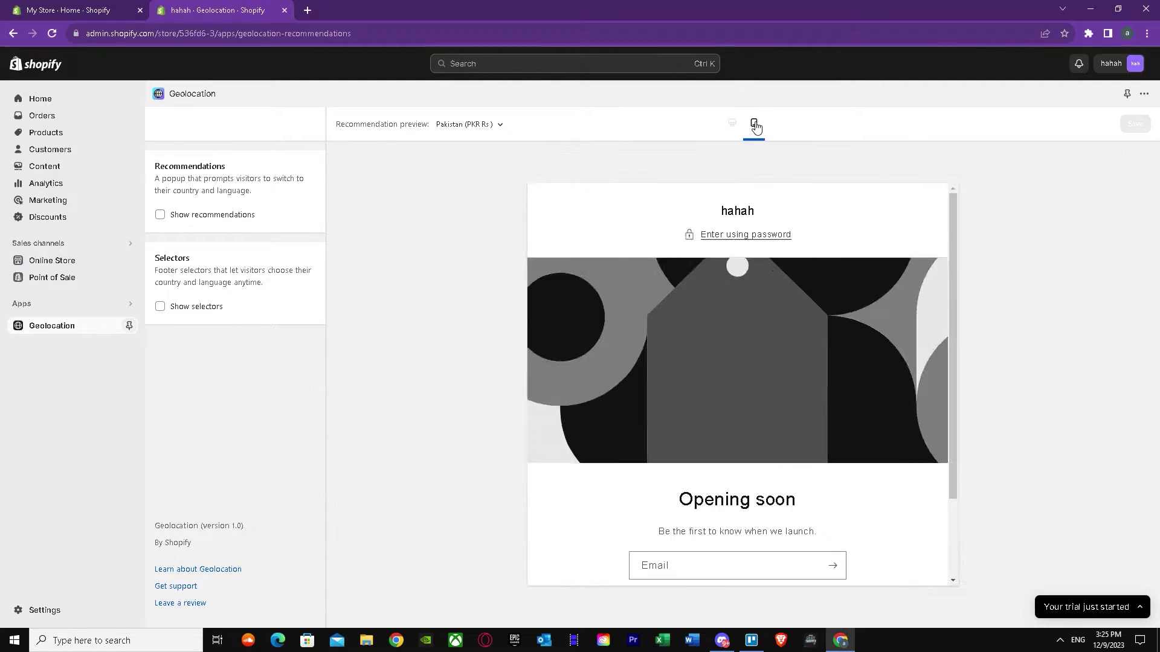
pyautogui.click(732, 124)
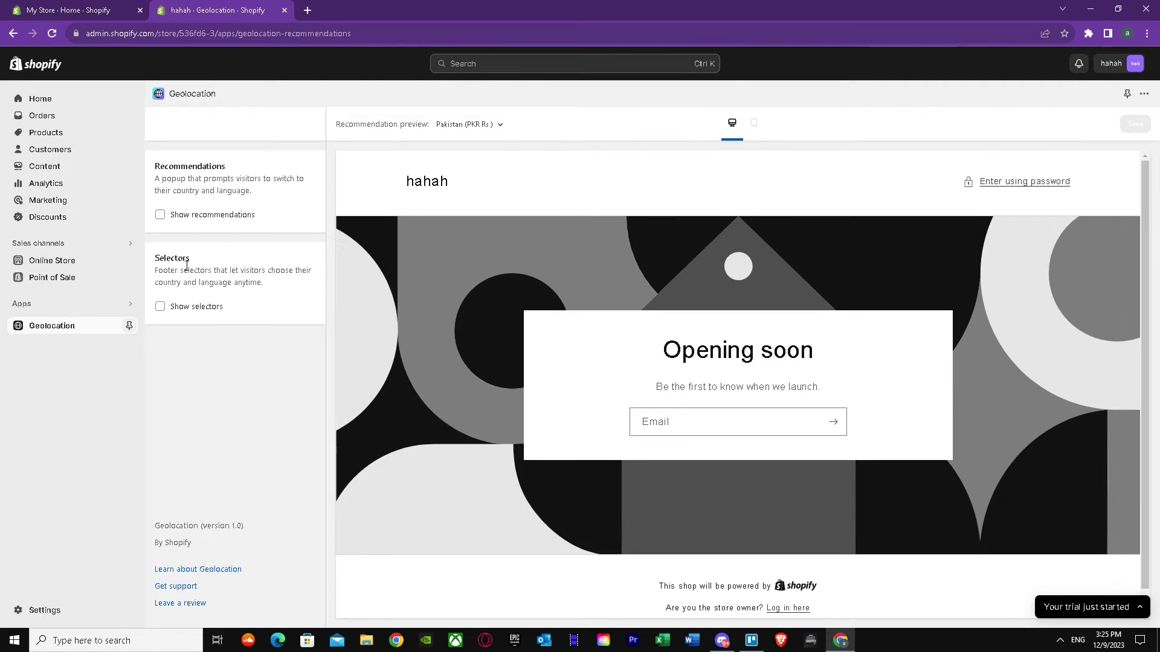
pyautogui.click(61, 260)
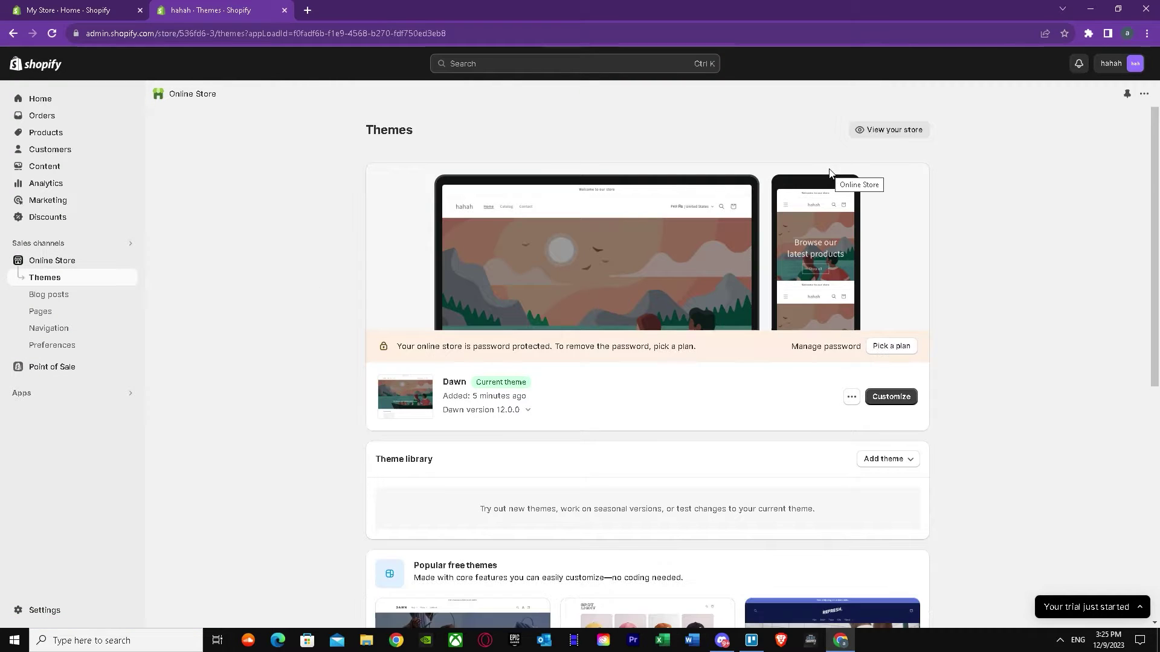
# - Open the current Dawn theme in the theme editor with Customize
pyautogui.scroll(-1, 525, 341)
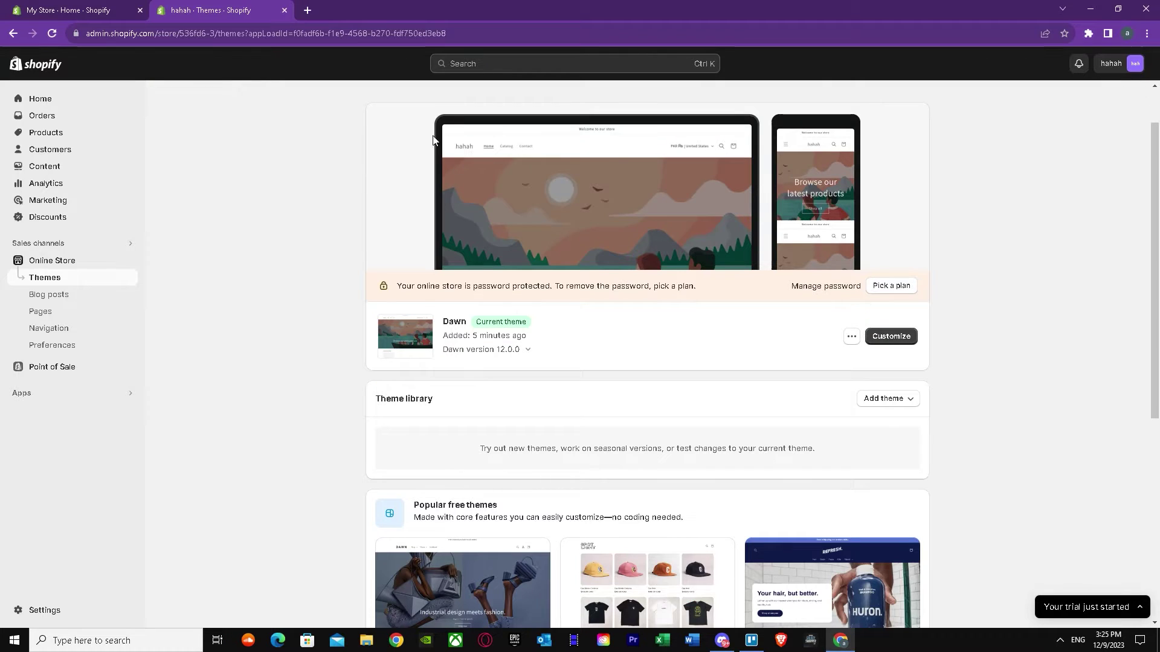
pyautogui.click(891, 338)
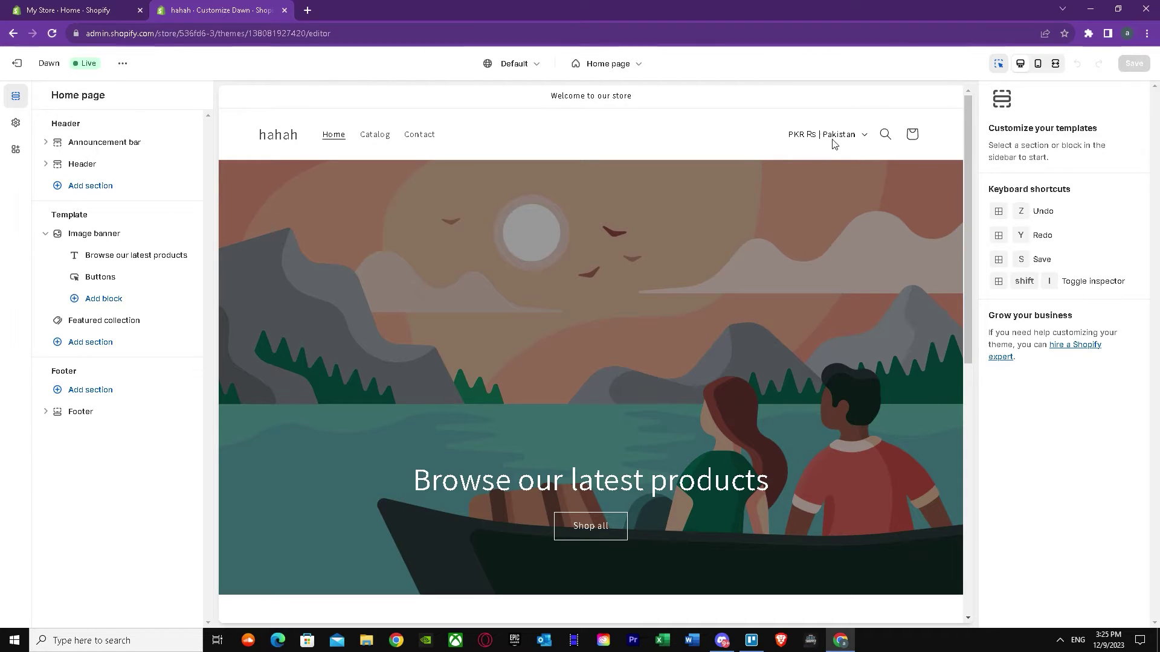
# - Show the Header section settings and the preview's PKR Rs | Pakistan country dropdown
pyautogui.click(76, 164)
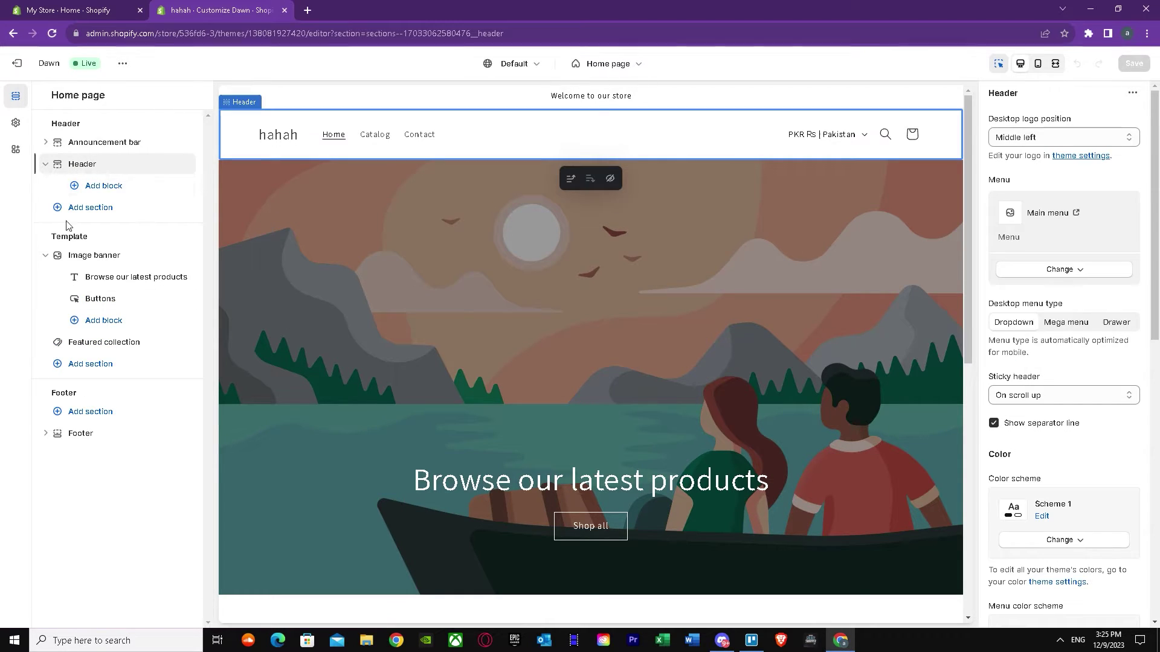
pyautogui.click(44, 164)
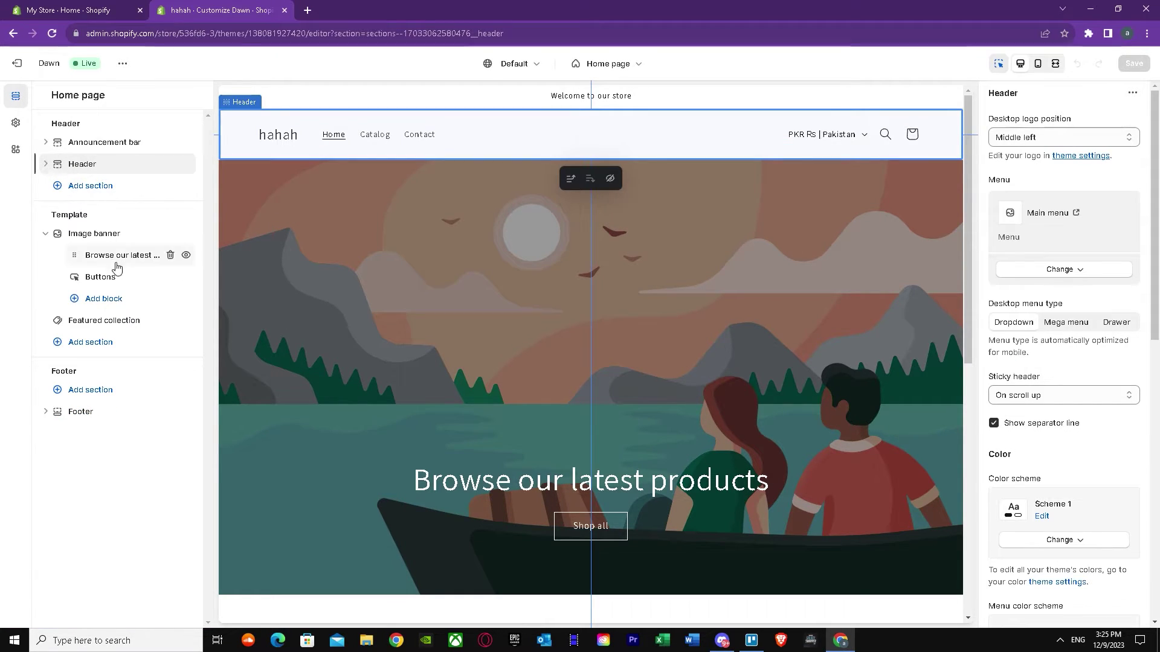
pyautogui.click(72, 173)
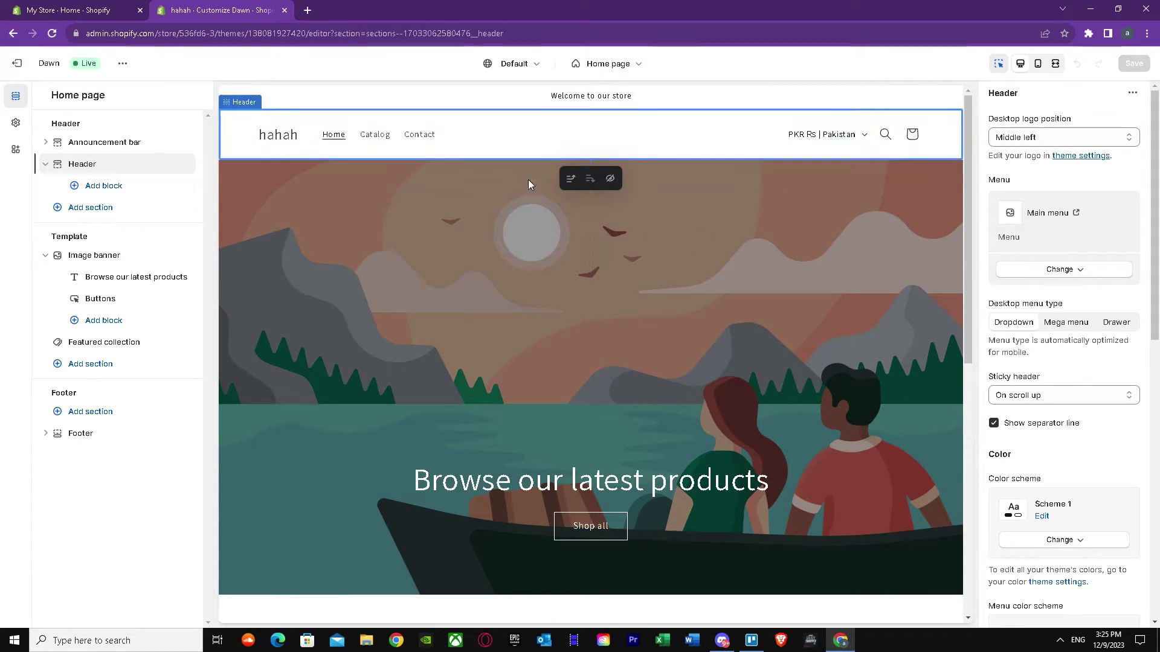
pyautogui.click(849, 140)
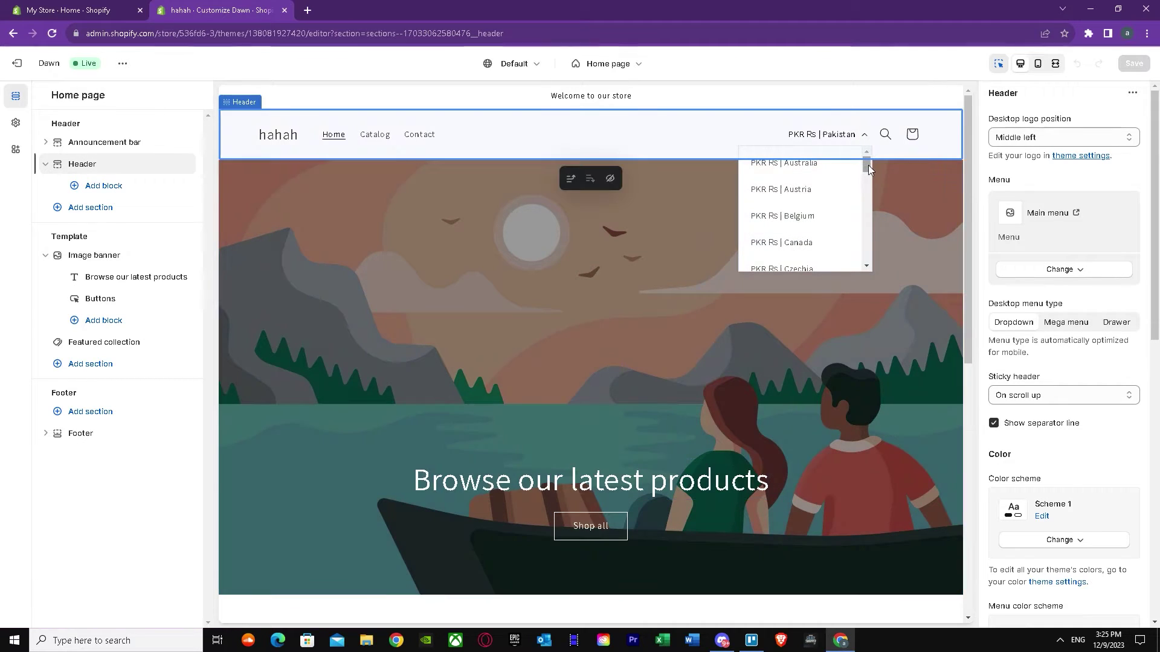
pyautogui.moveTo(868, 165); pyautogui.dragTo(874, 243)
pyautogui.click(1038, 63)
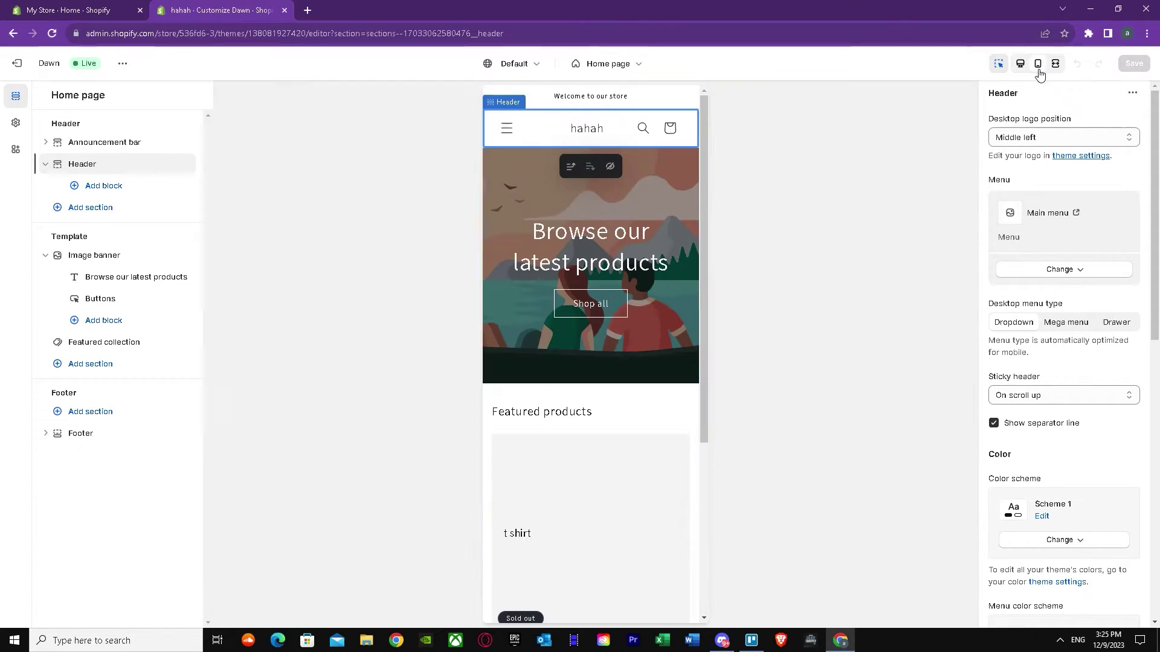
pyautogui.scroll(-5, 576, 287)
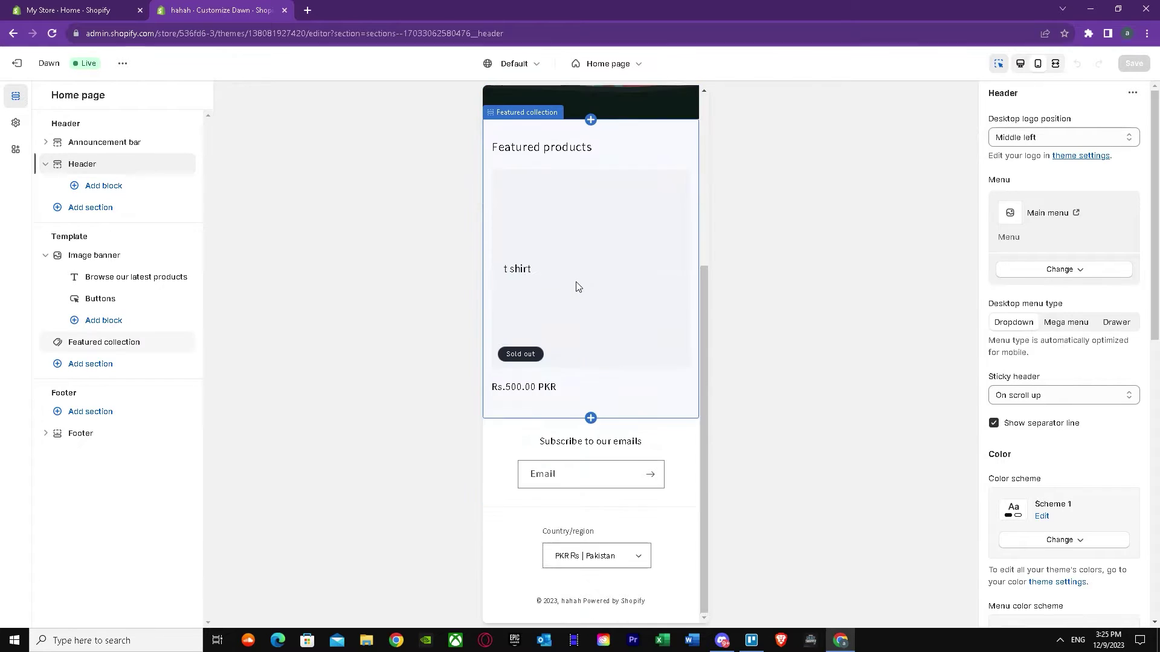
pyautogui.click(615, 580)
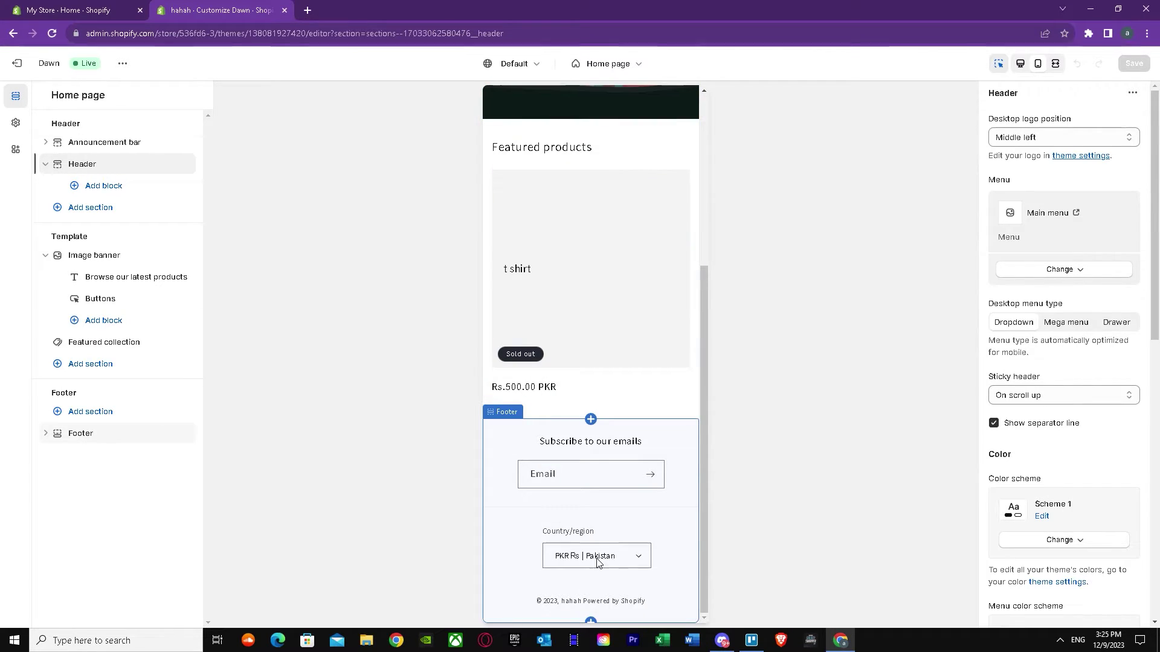
pyautogui.click(635, 558)
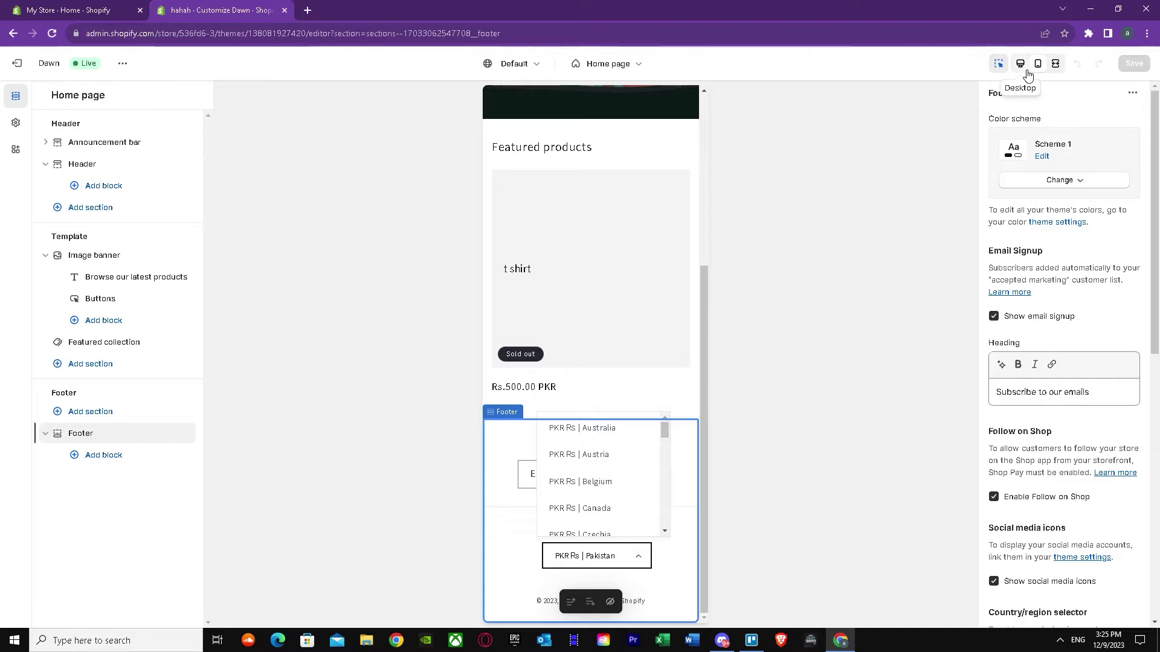
pyautogui.scroll(-2, 643, 485)
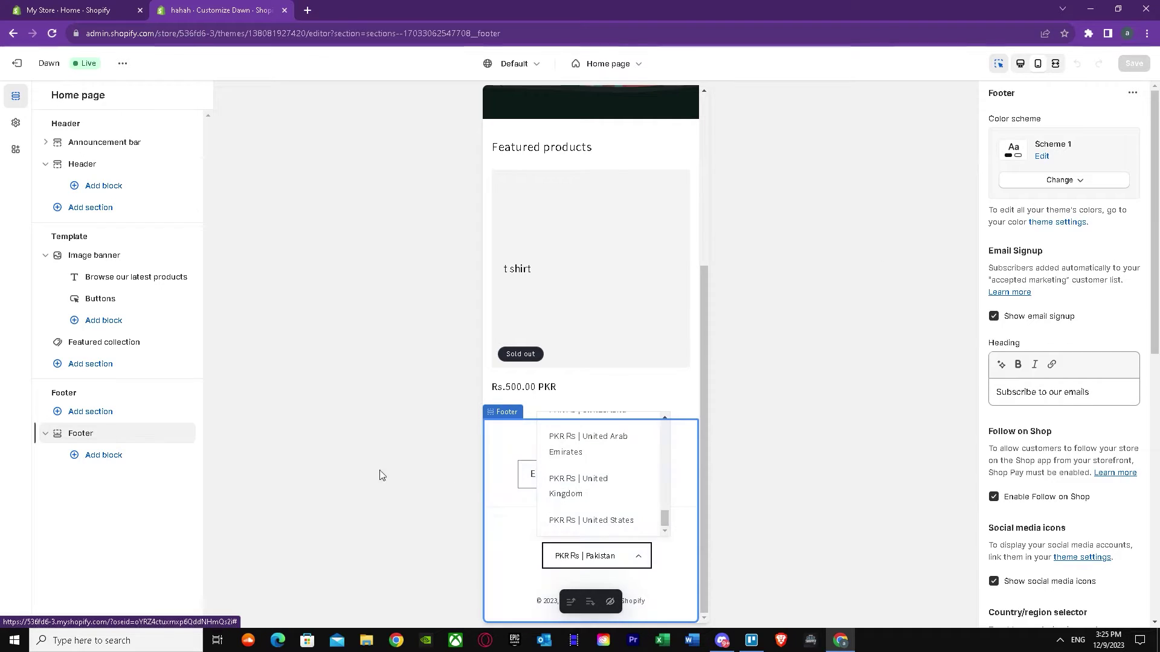
pyautogui.click(233, 358)
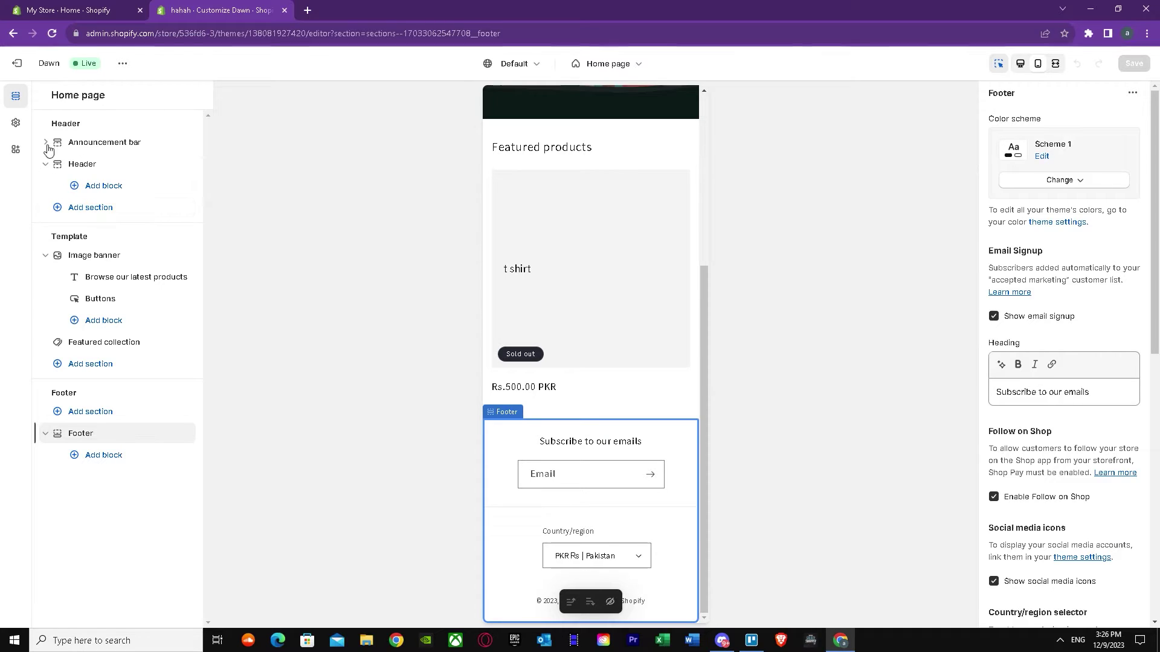
pyautogui.moveTo(45, 173)
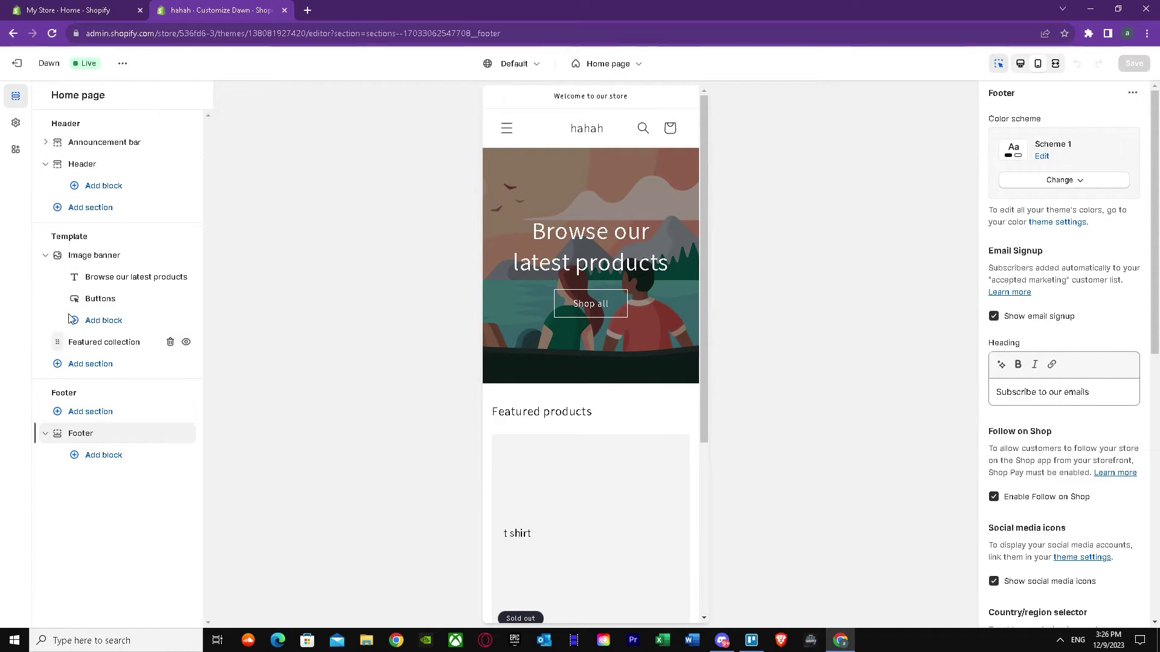
pyautogui.click(110, 169)
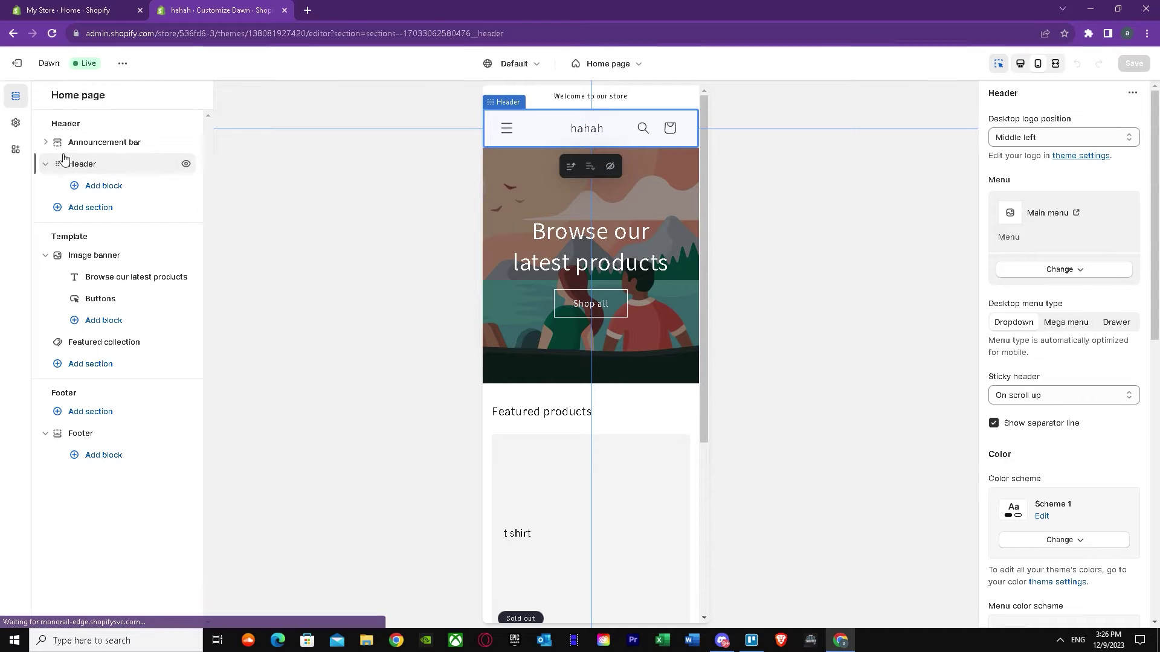
pyautogui.click(17, 123)
pyautogui.scroll(-3, 121, 272)
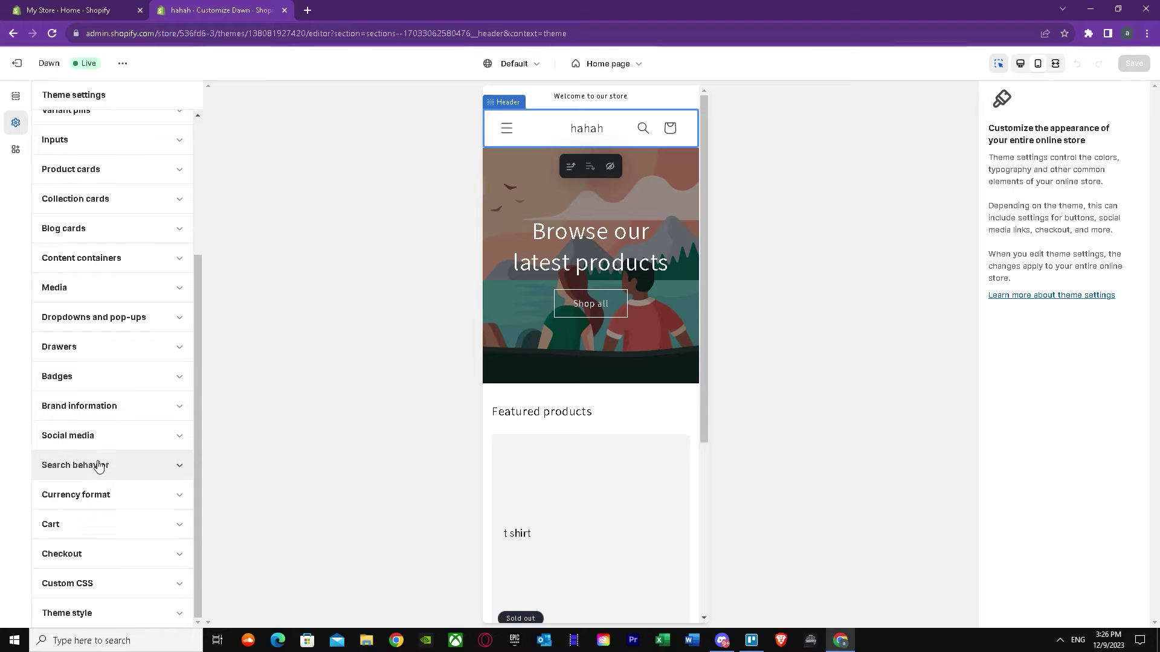
pyautogui.scroll(2, 104, 363)
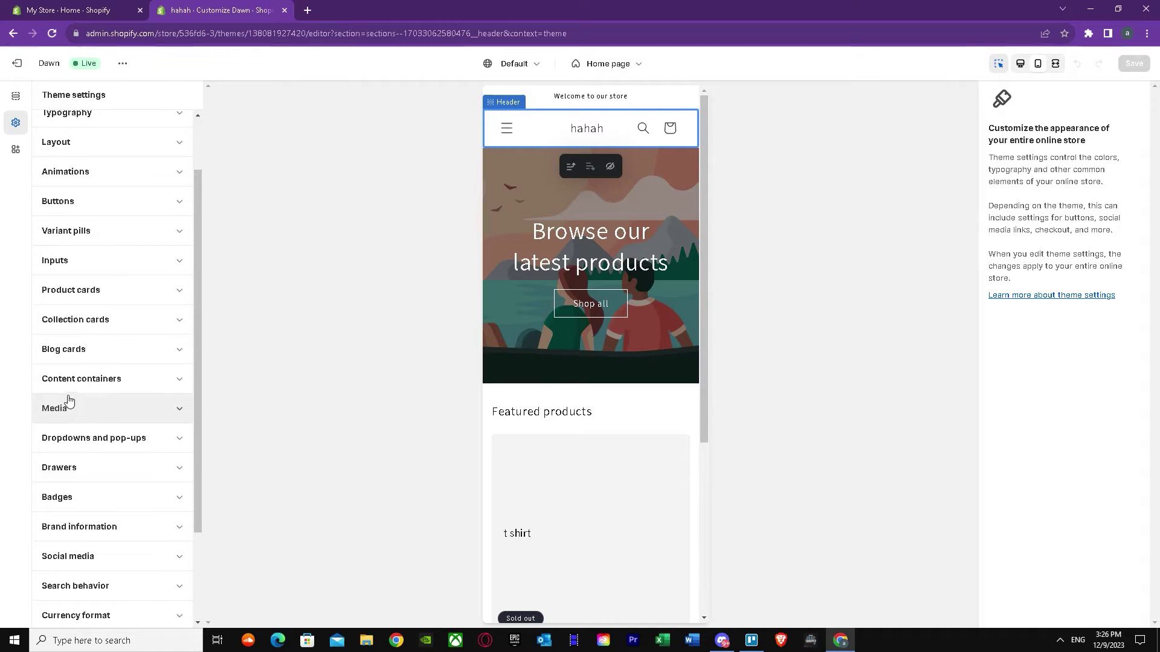
pyautogui.scroll(2, 80, 314)
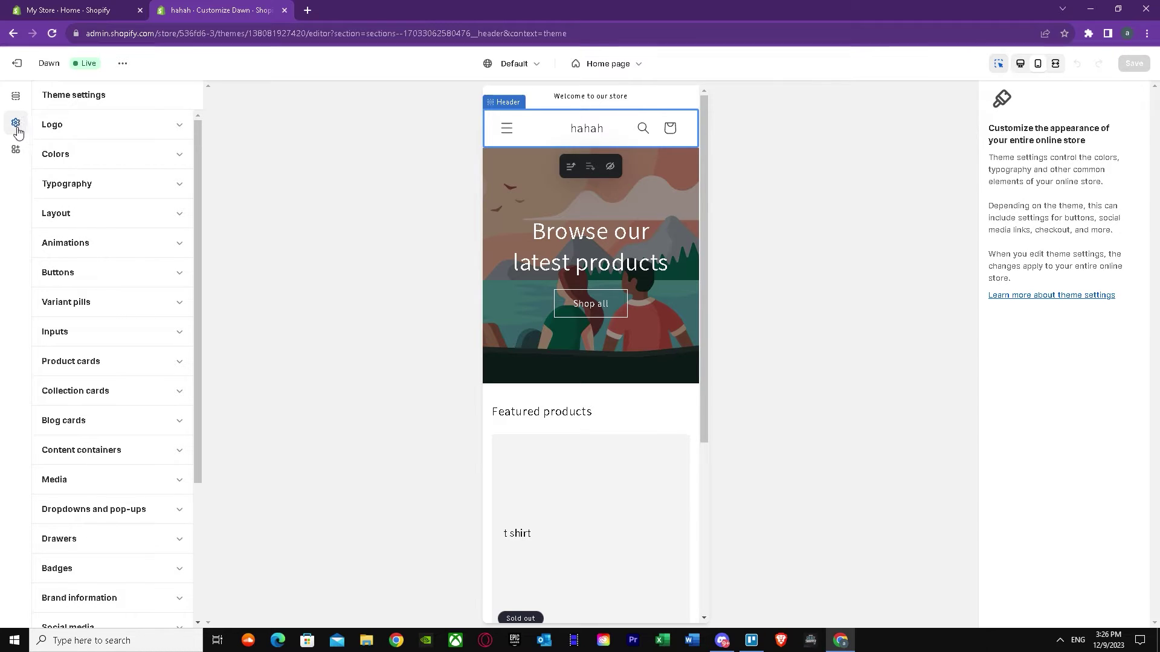
pyautogui.click(16, 97)
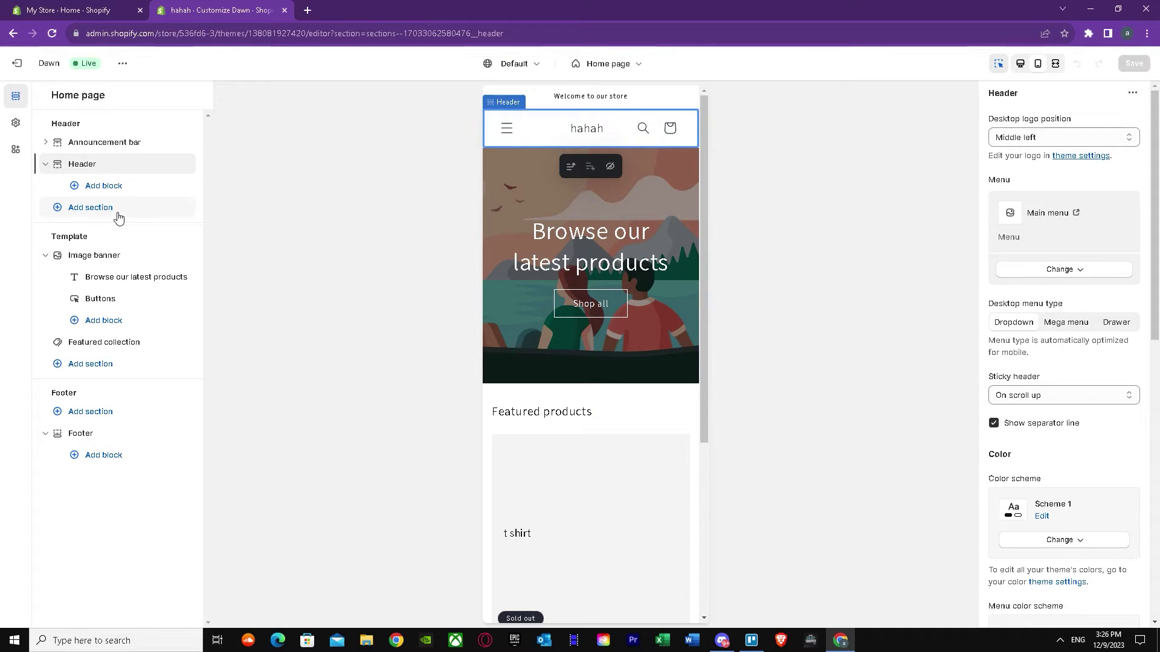
# - Expand the announcement bar and header sections, browsing header blocks without adding any
pyautogui.click(143, 145)
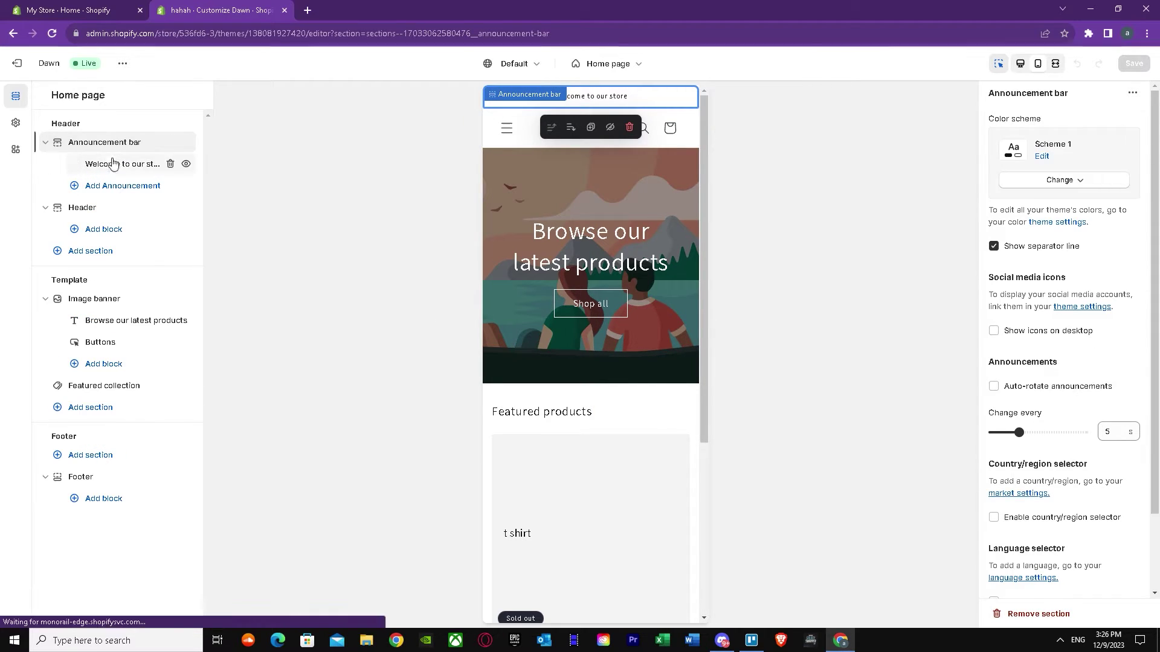
pyautogui.click(70, 209)
pyautogui.moveTo(66, 207); pyautogui.dragTo(64, 234)
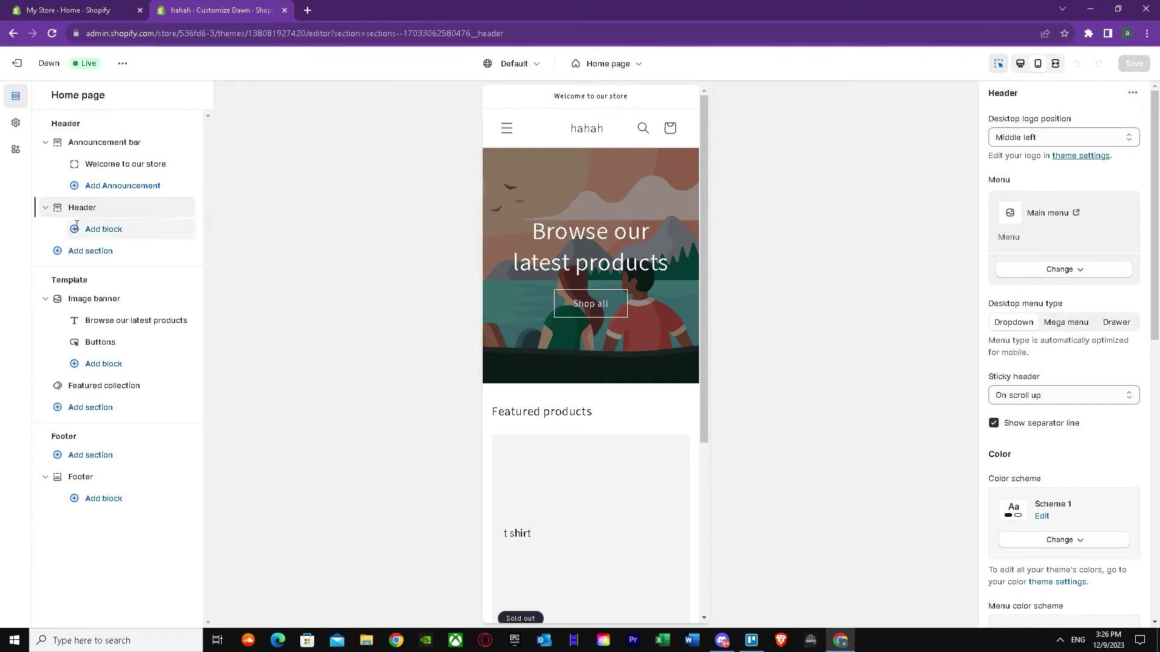
pyautogui.click(76, 230)
pyautogui.click(215, 198)
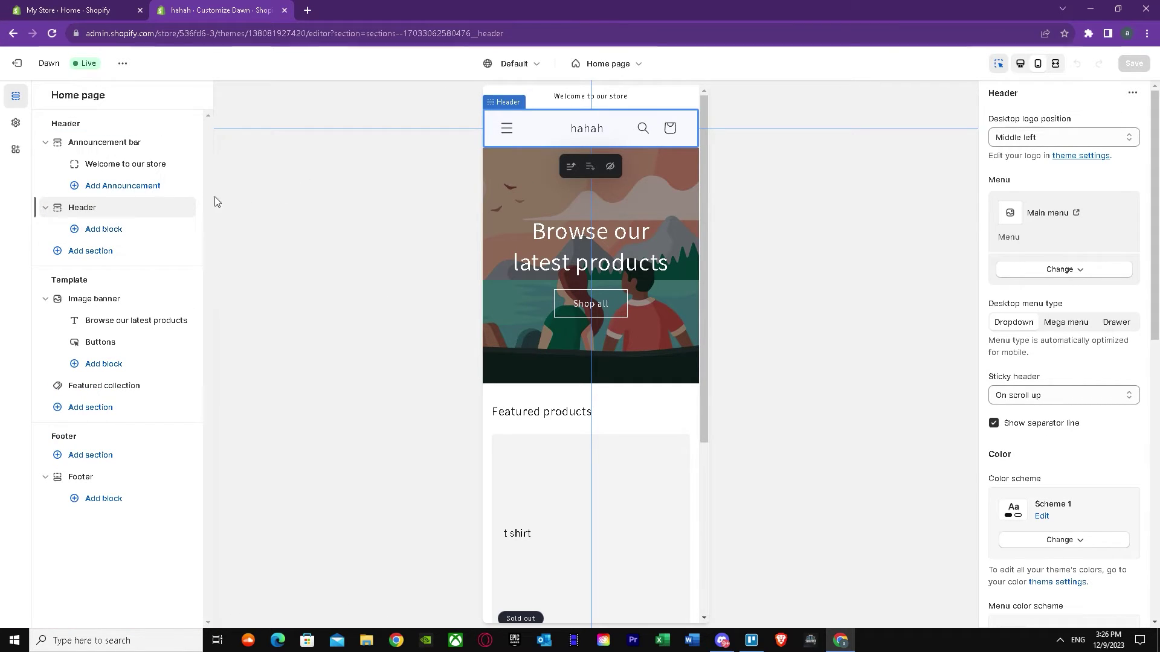
# - Select the footer and check its country/region list, keeping Pakistan chosen
pyautogui.scroll(-8, 1053, 305)
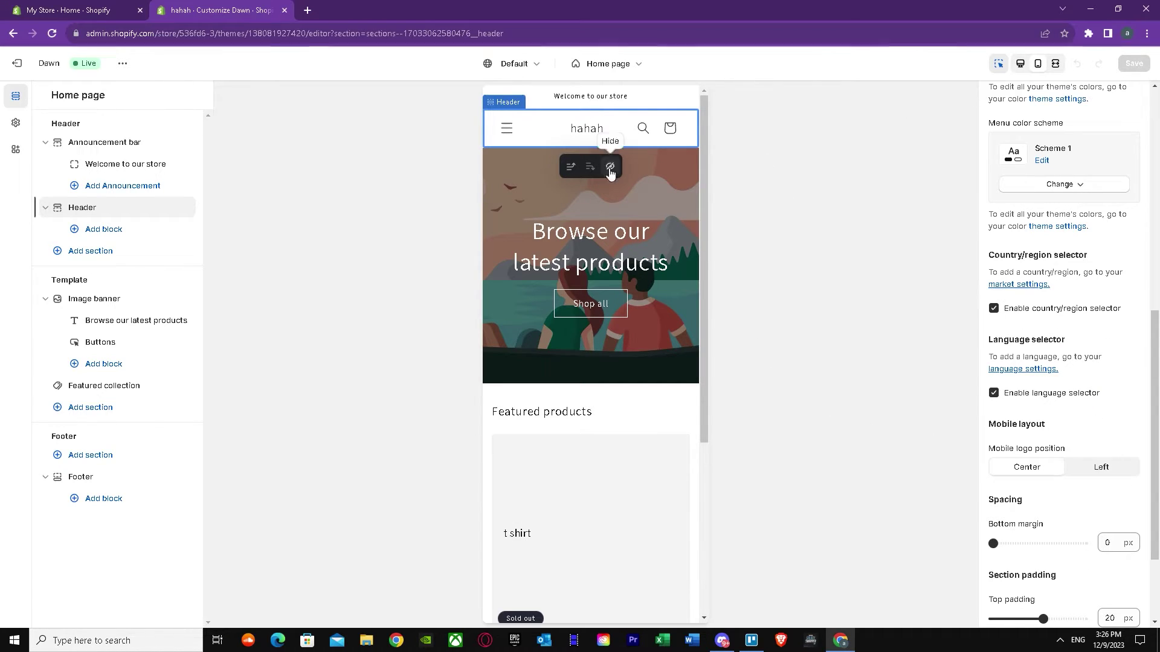
pyautogui.scroll(-4, 585, 391)
pyautogui.click(595, 546)
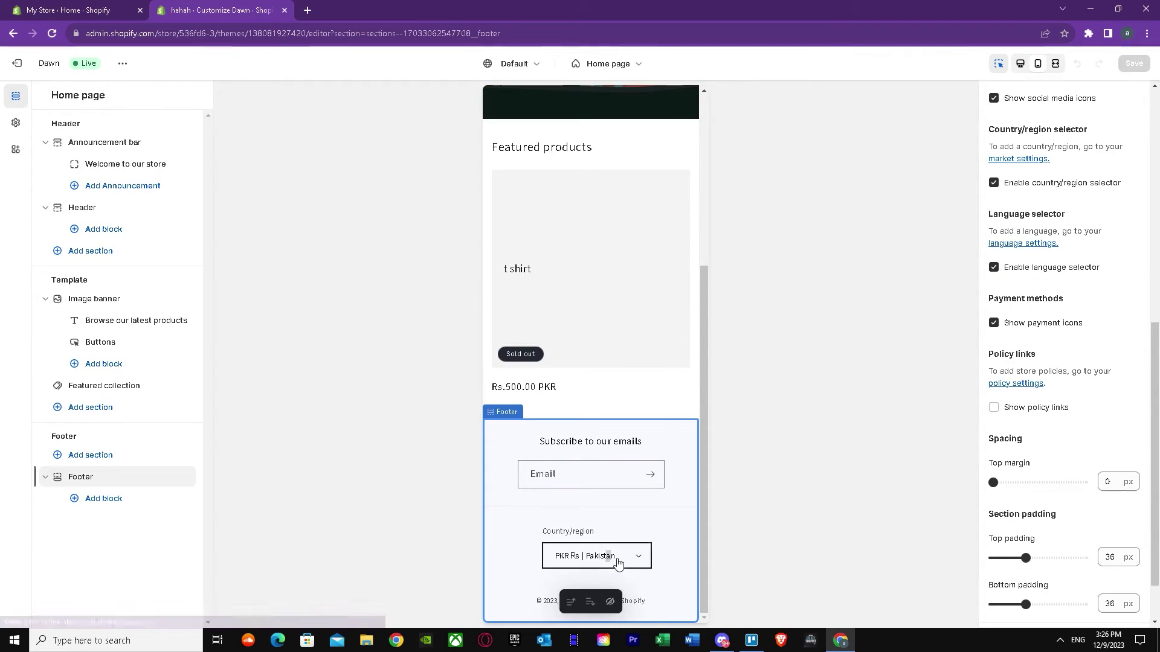
pyautogui.click(613, 559)
pyautogui.click(982, 150)
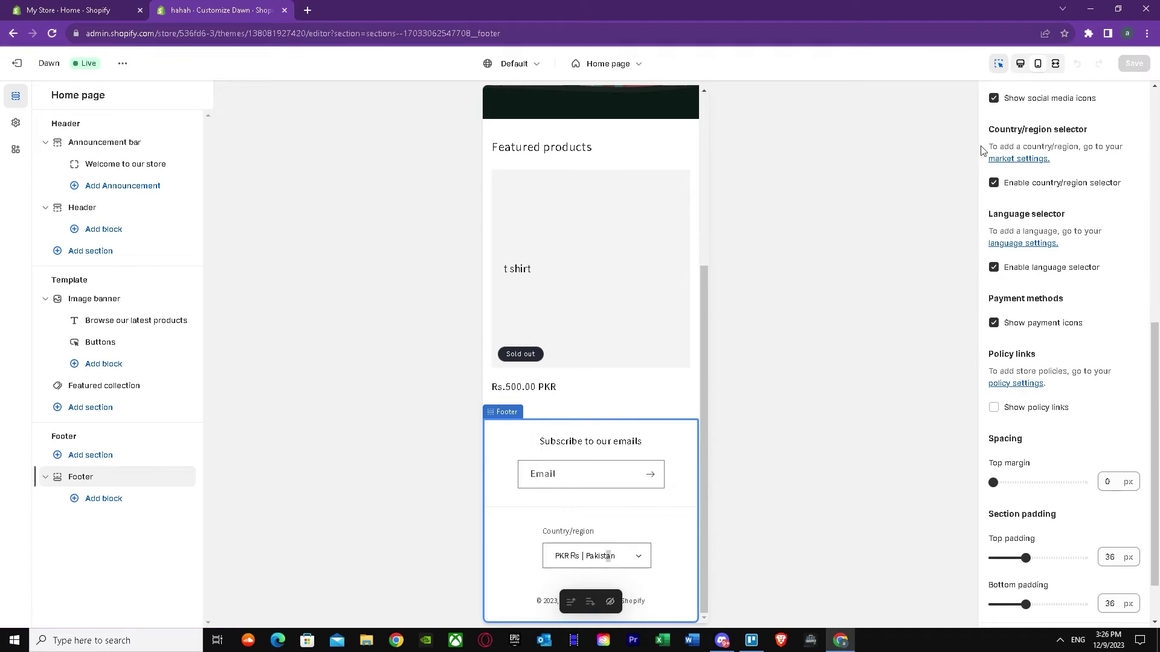
# - Exit the theme editor and open the Geolocation app from Apps
pyautogui.click(14, 62)
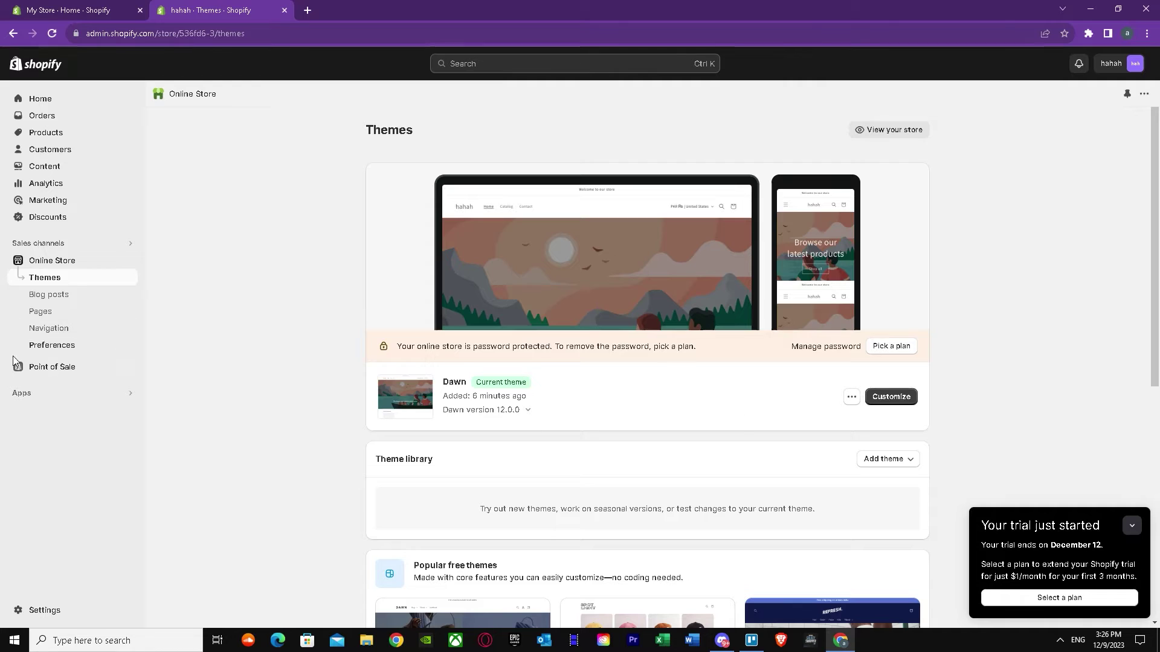
pyautogui.click(39, 395)
pyautogui.click(423, 108)
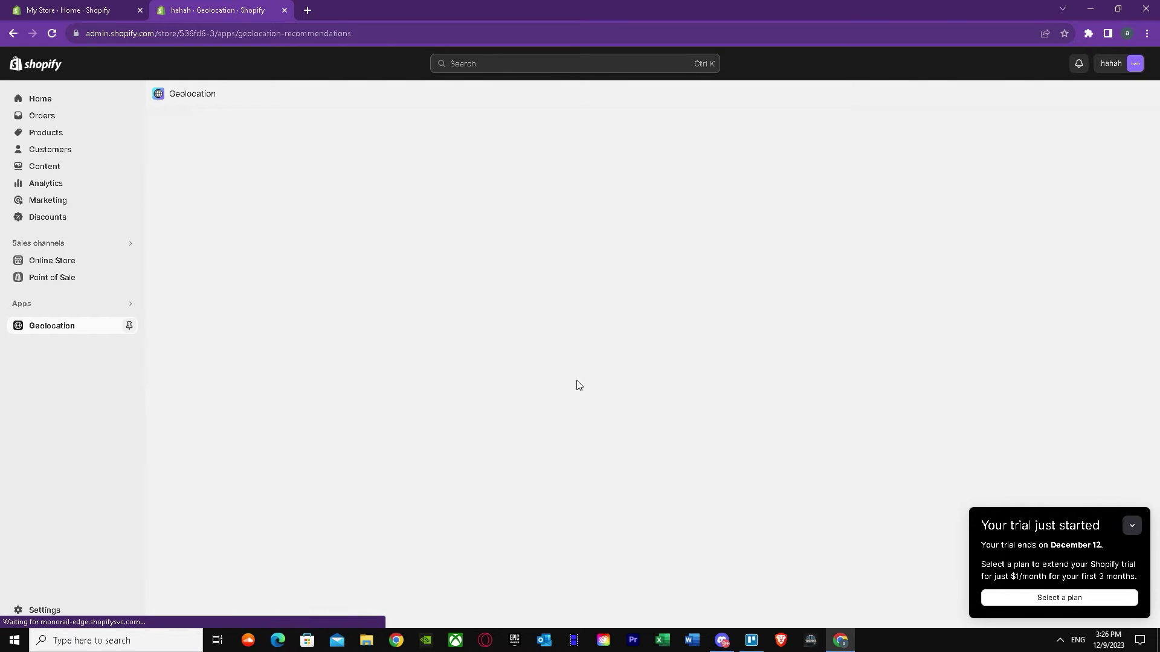
# - Check the network connection status in the system tray, then open store Settings
pyautogui.click(1061, 639)
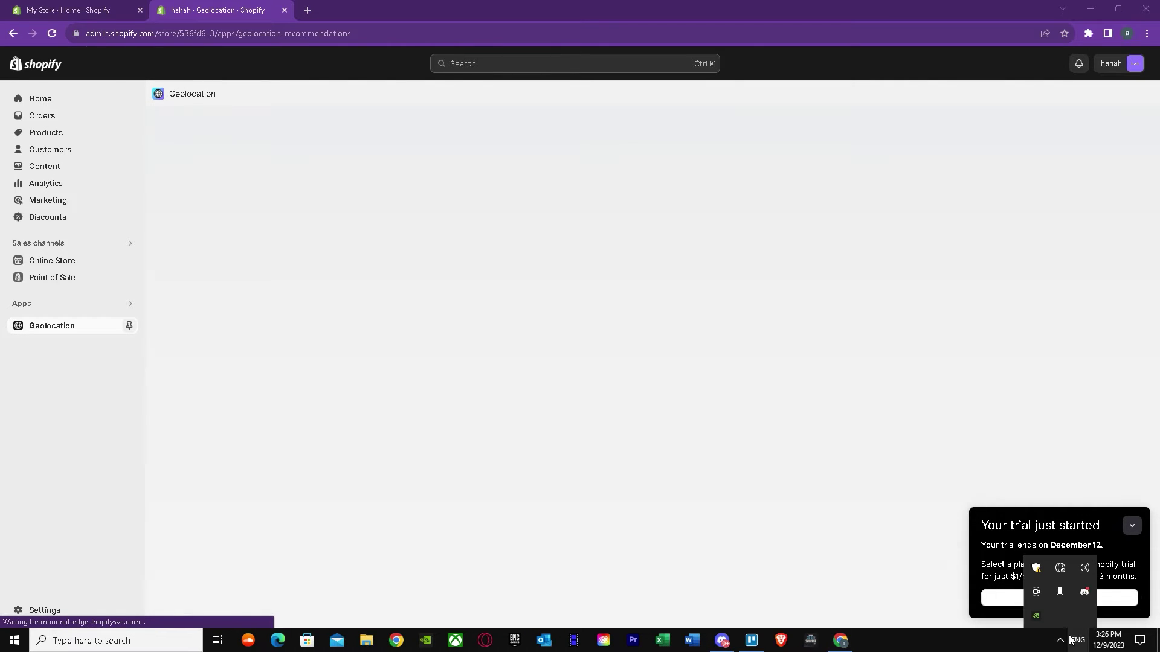
pyautogui.click(1061, 569)
pyautogui.press('Escape')
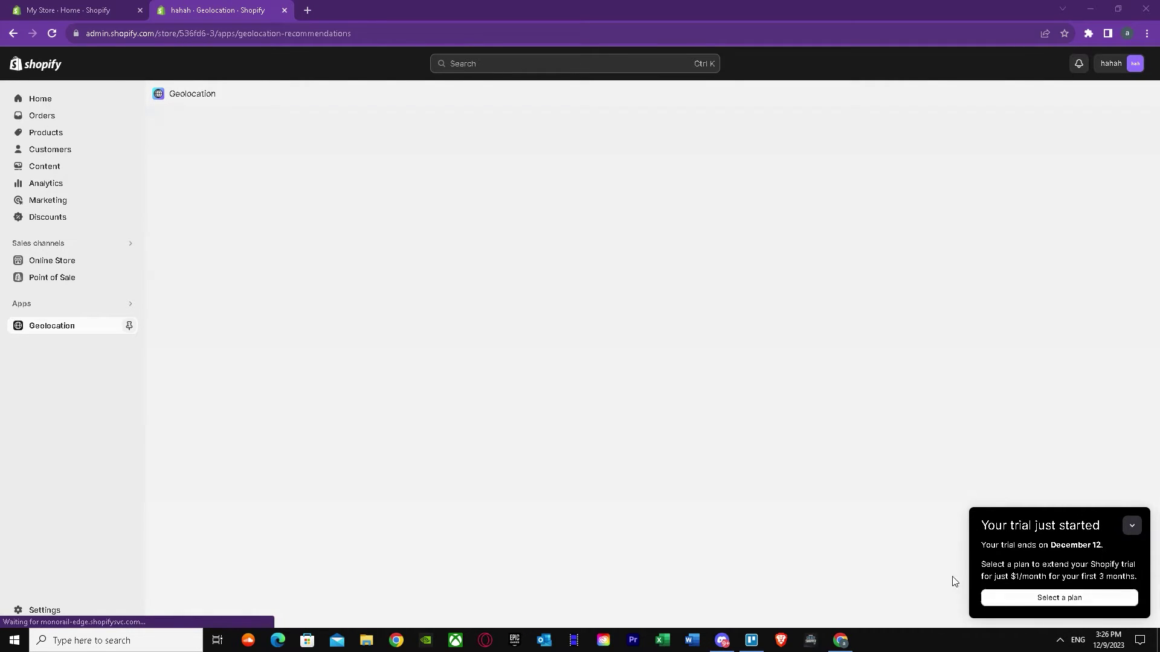
pyautogui.click(1060, 640)
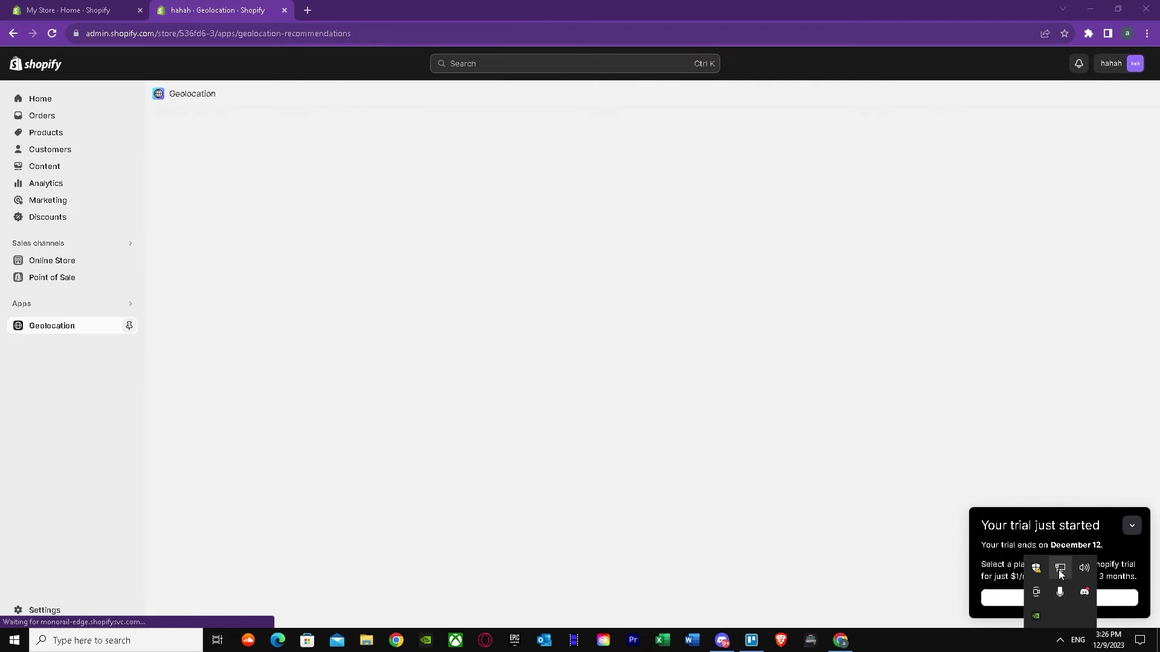
pyautogui.click(1061, 568)
pyautogui.click(1032, 645)
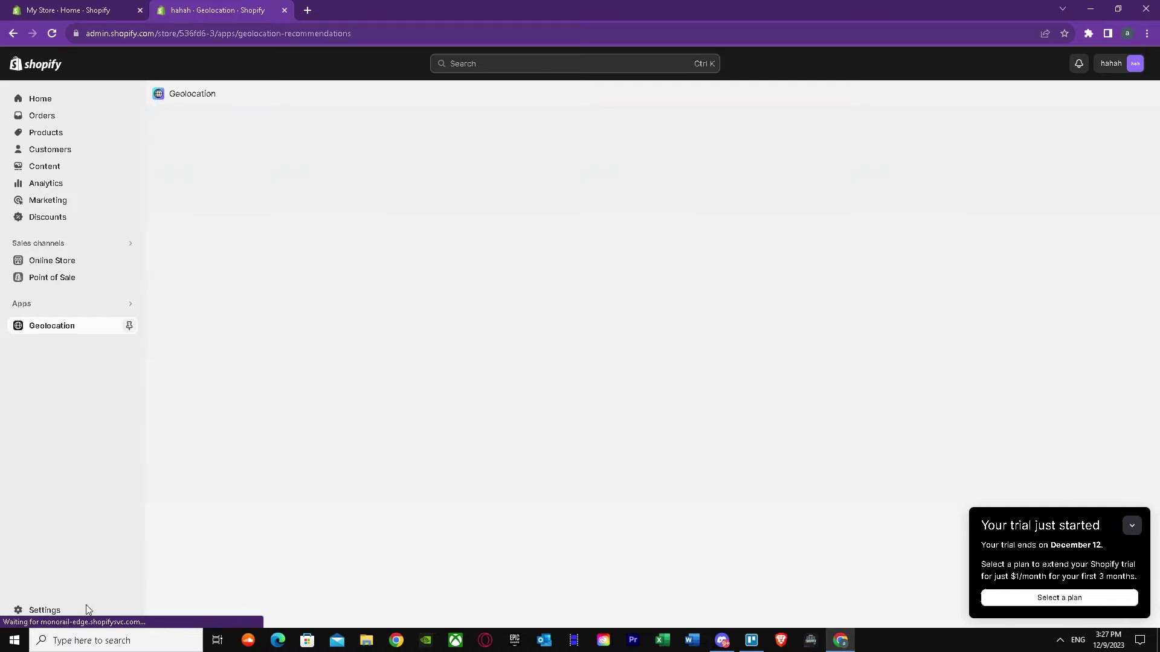
pyautogui.click(1060, 639)
pyautogui.click(1060, 640)
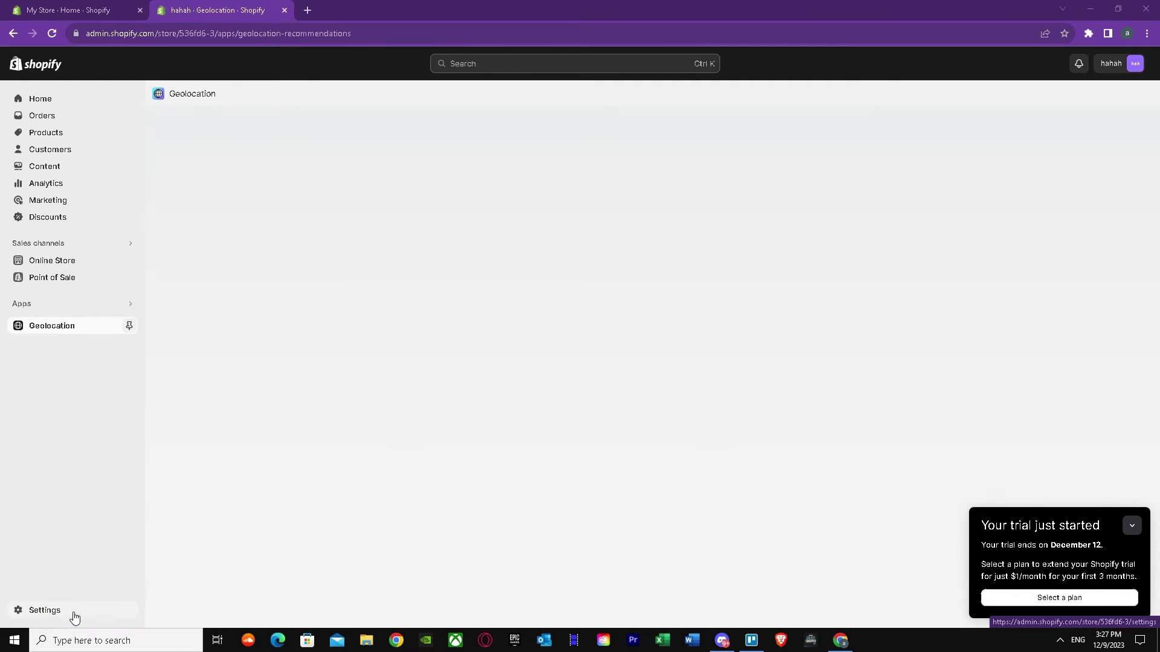
pyautogui.click(46, 610)
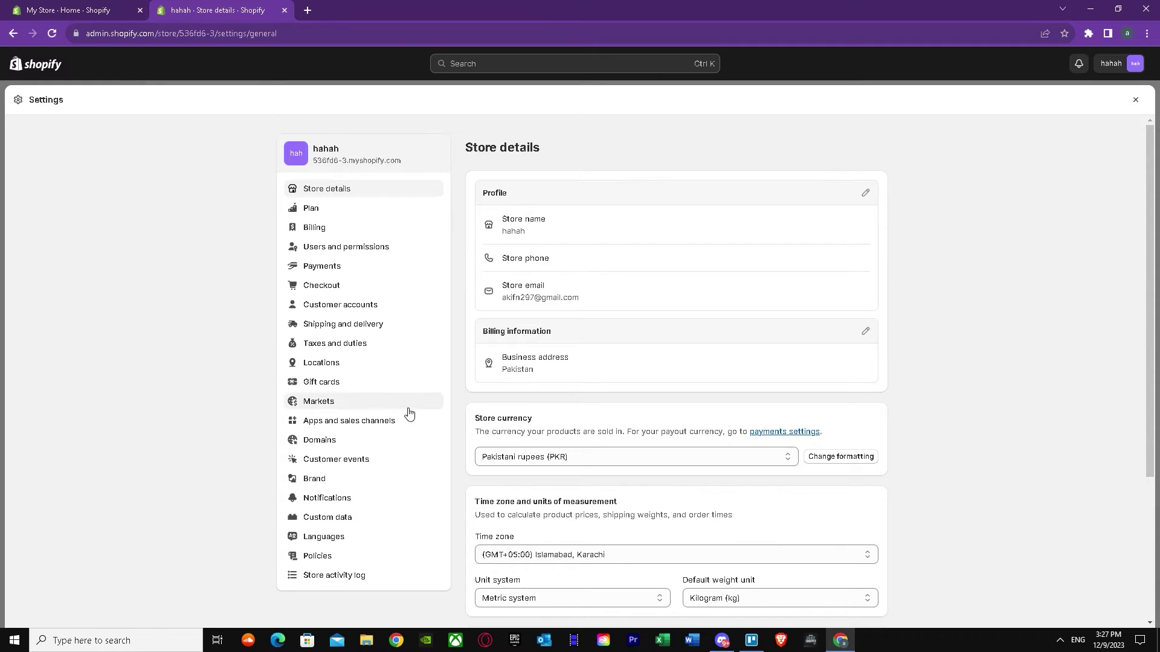
# - Start a new location from Locations settings and focus the empty Location name field
pyautogui.click(335, 363)
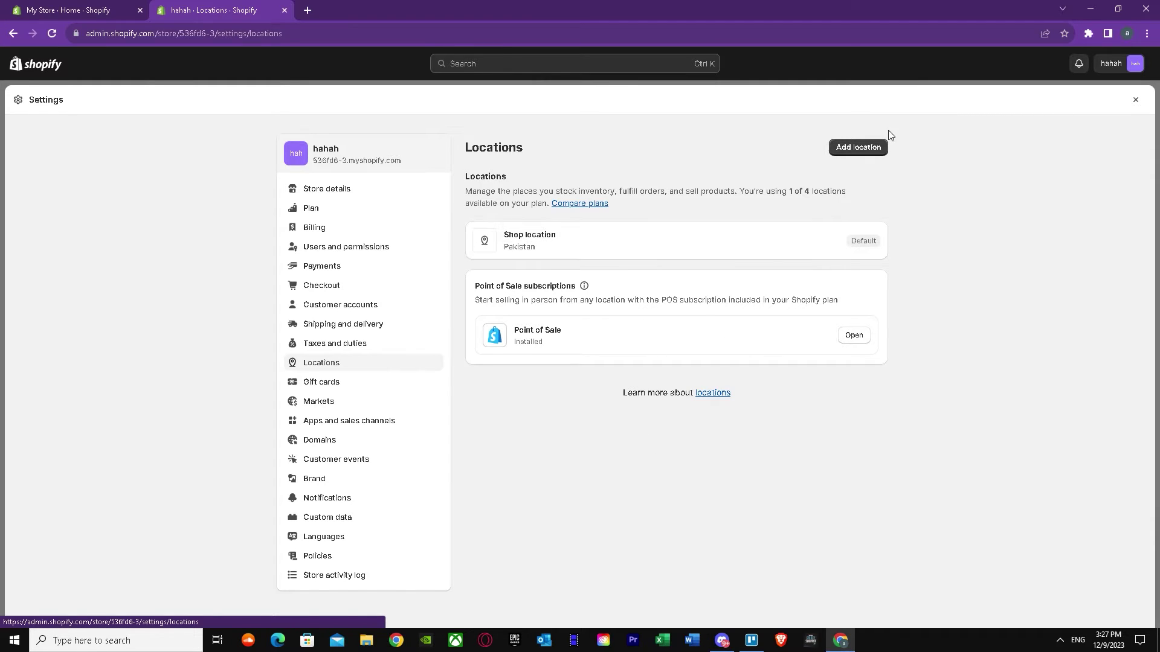
pyautogui.click(856, 149)
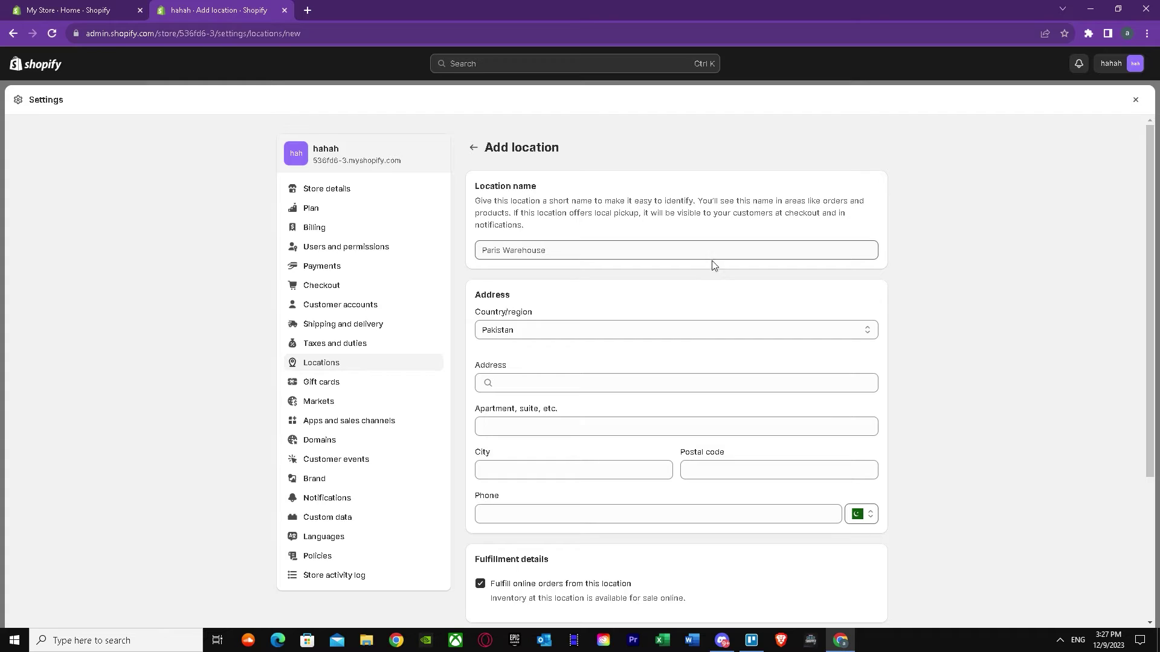
pyautogui.scroll(-1, 531, 341)
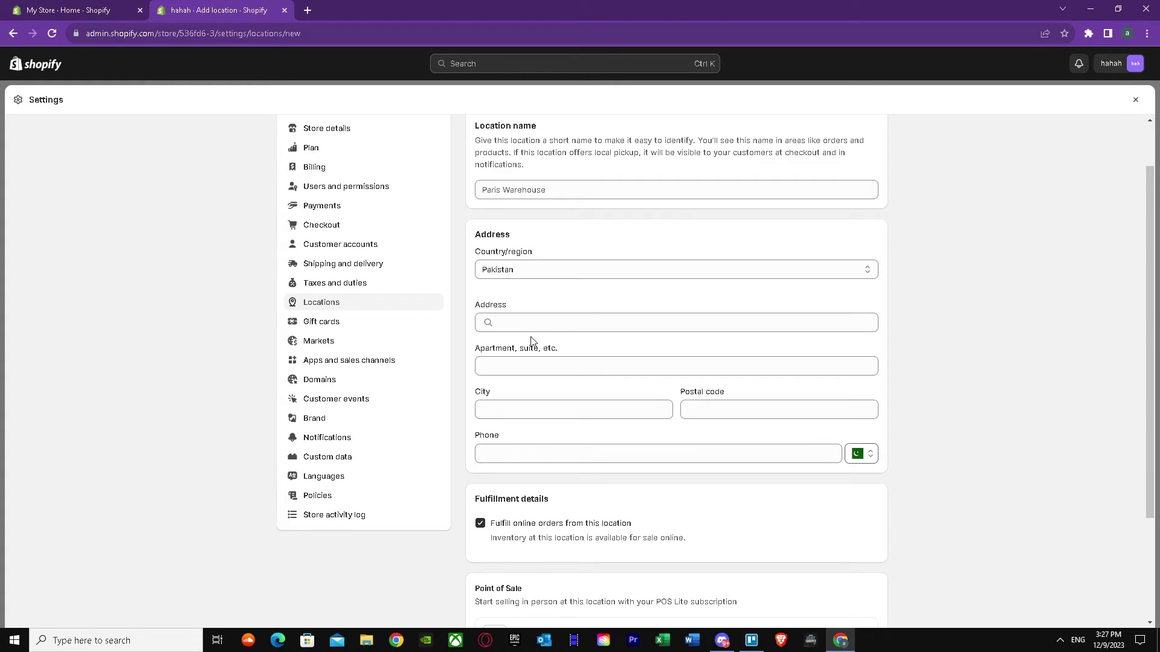
pyautogui.scroll(1, 514, 308)
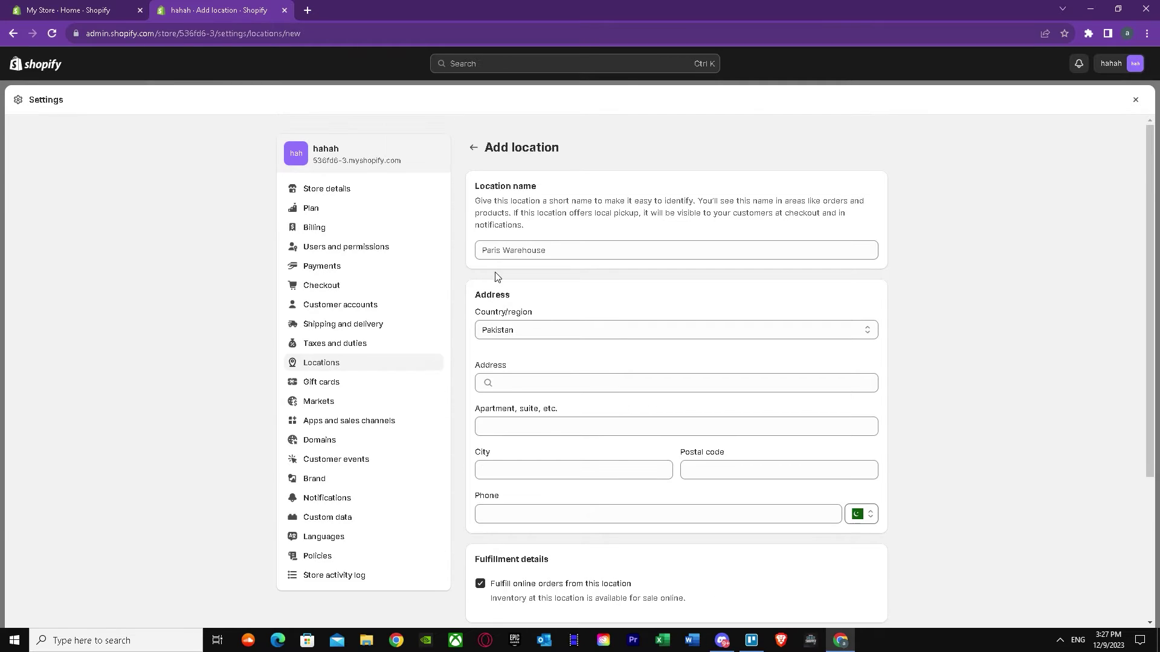
pyautogui.click(521, 245)
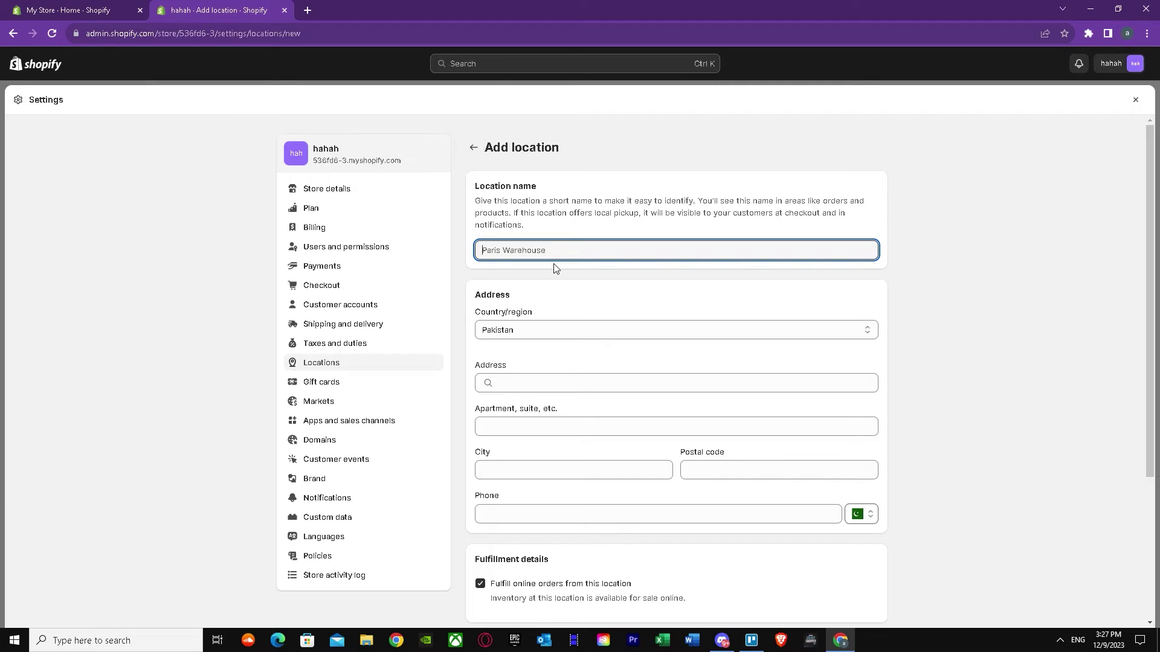
# - Name the location 'pakistan warehouse'
pyautogui.write('paris warehouse')
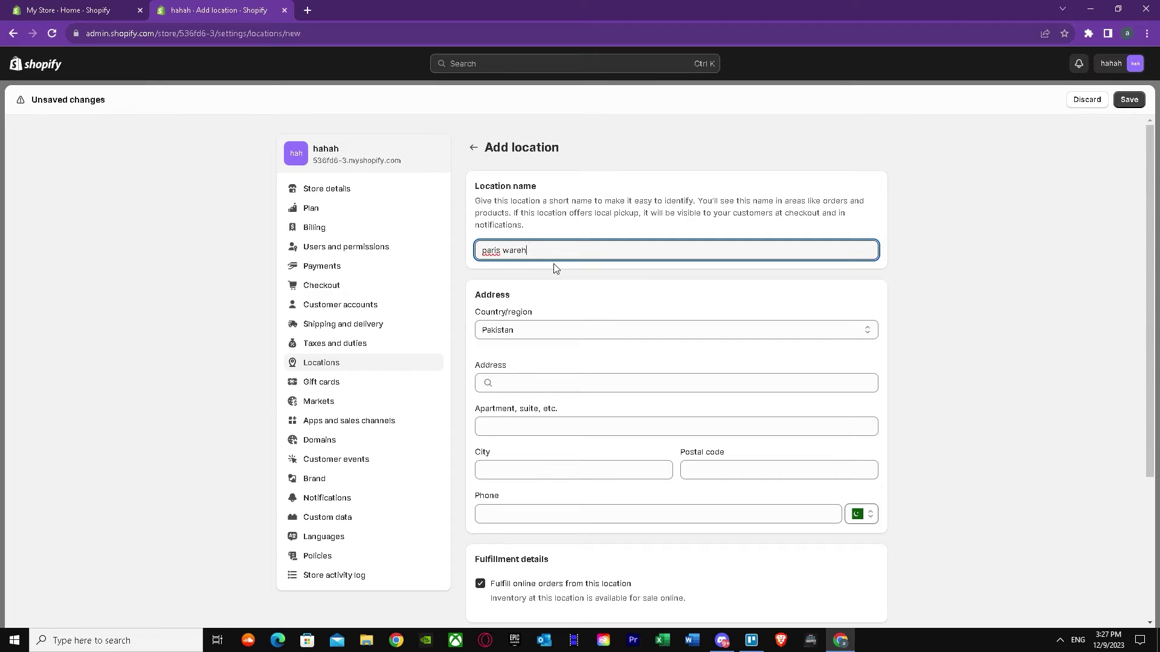
pyautogui.doubleClick(499, 249)
pyautogui.write('pakistan')
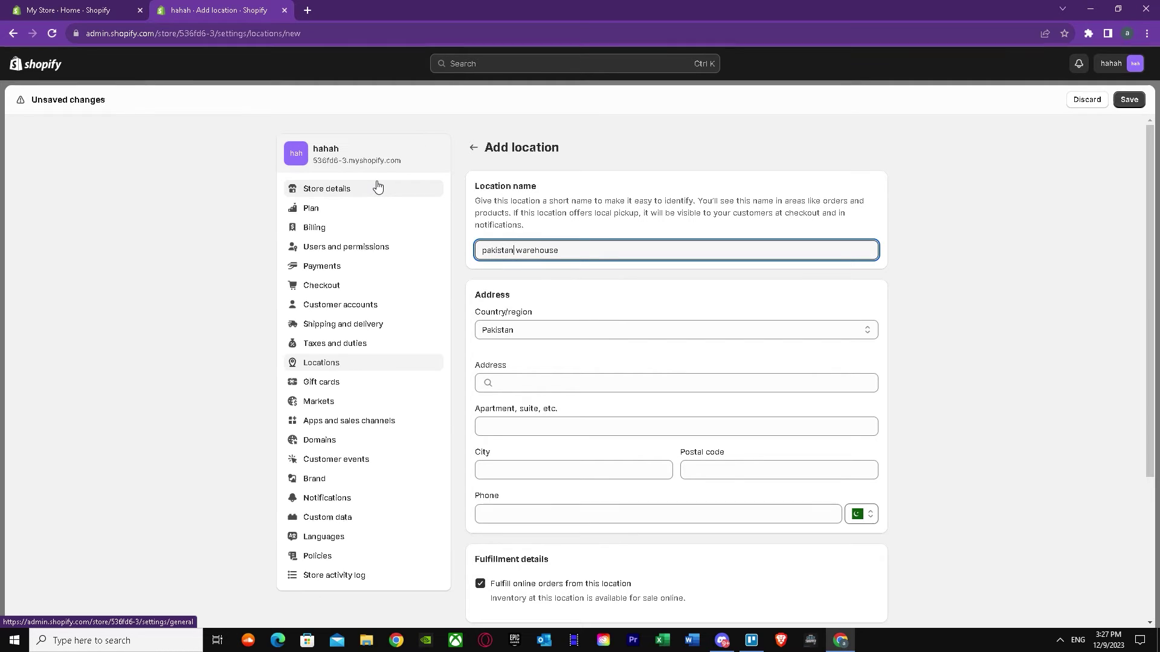
# - Set the address to the Cool Inn suggestion in Karachi with apartment hr534
pyautogui.click(514, 384)
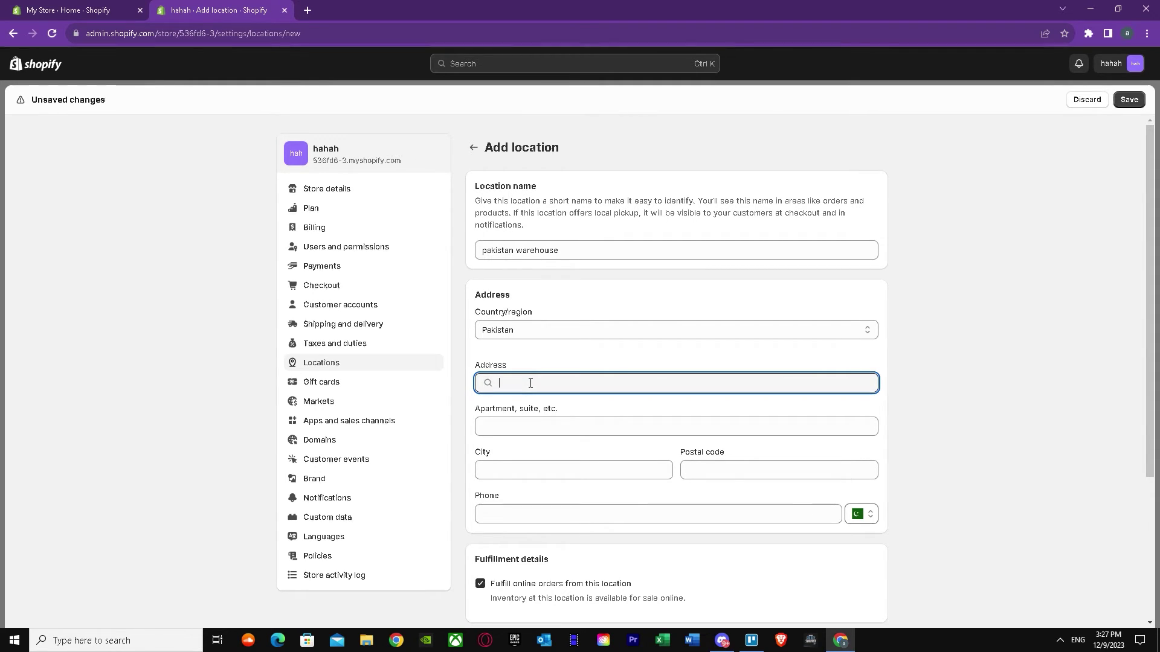
pyautogui.write('dshgkevhghw')
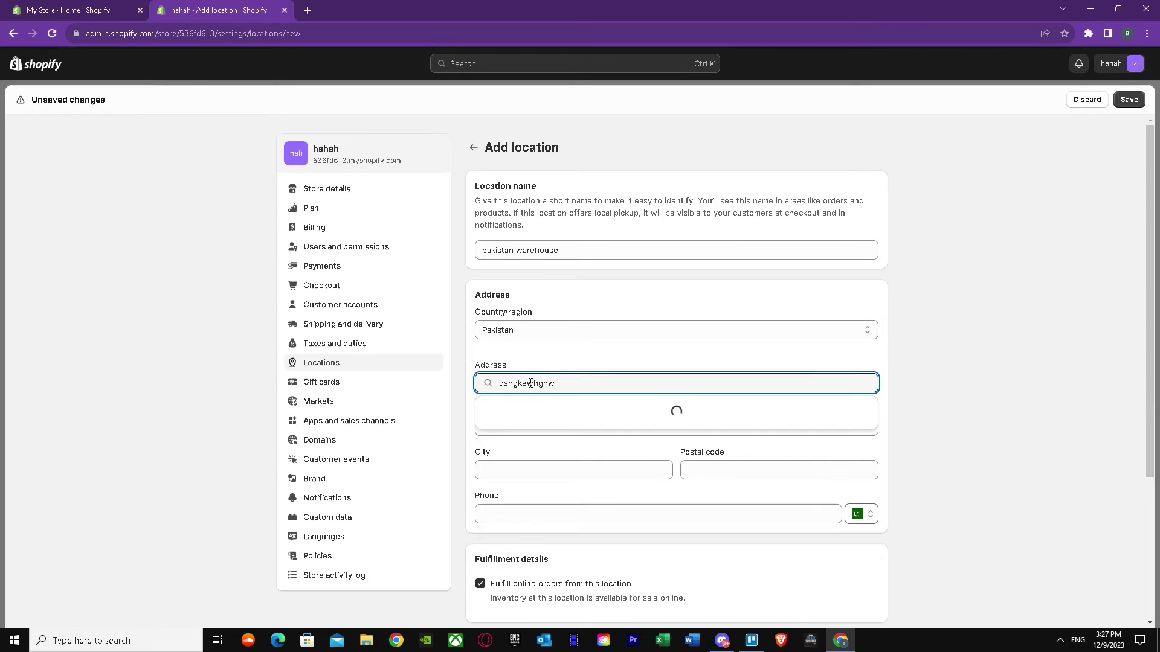
pyautogui.press('BackSpace')
pyautogui.press('BackSpace')
pyautogui.press('BackSpace')
pyautogui.press('BackSpace')
pyautogui.press('BackSpace')
pyautogui.press('BackSpace')
pyautogui.press('BackSpace')
pyautogui.press('BackSpace')
pyautogui.write('cool')
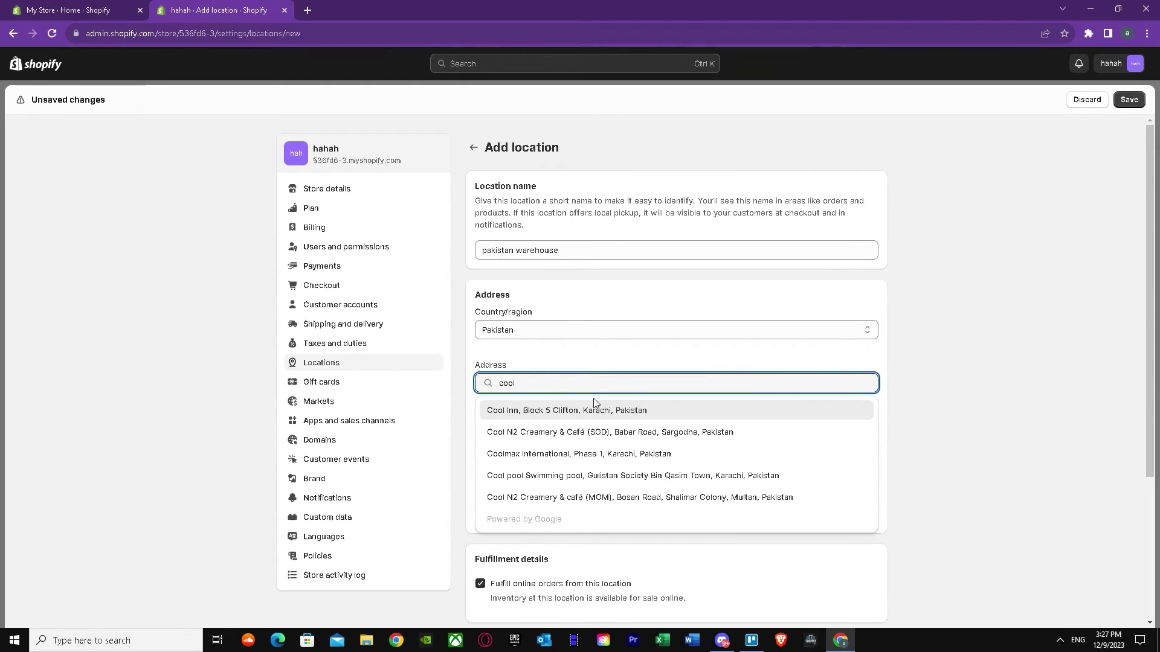
pyautogui.click(592, 422)
pyautogui.click(611, 422)
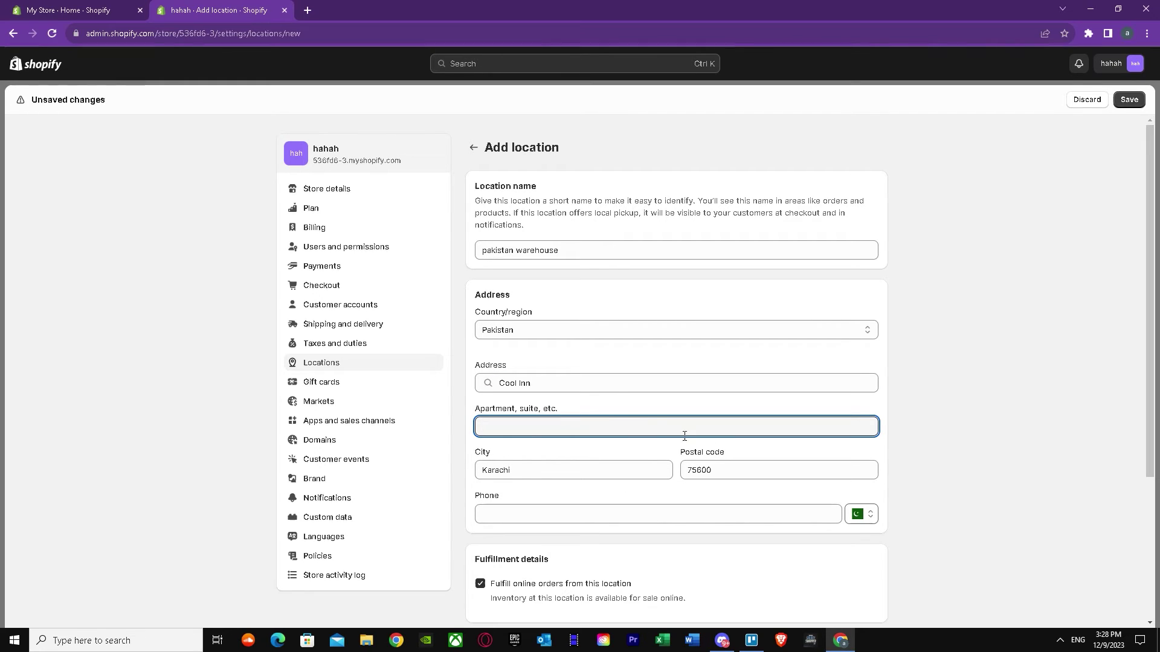
pyautogui.click(543, 426)
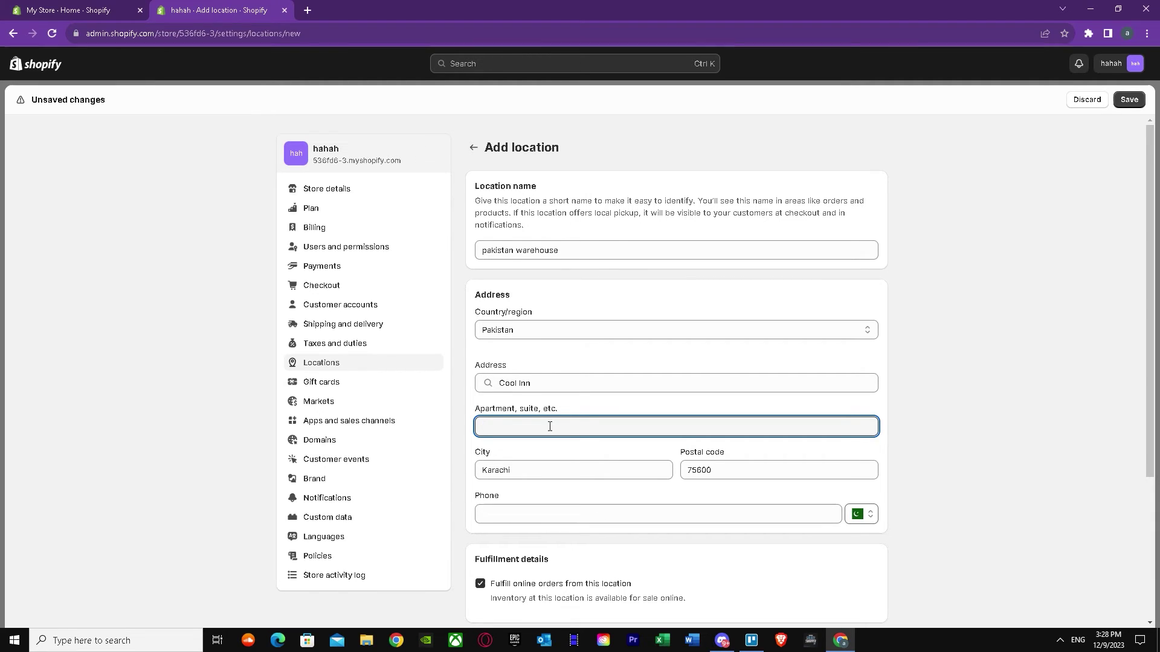
pyautogui.write('hr534')
pyautogui.click(728, 494)
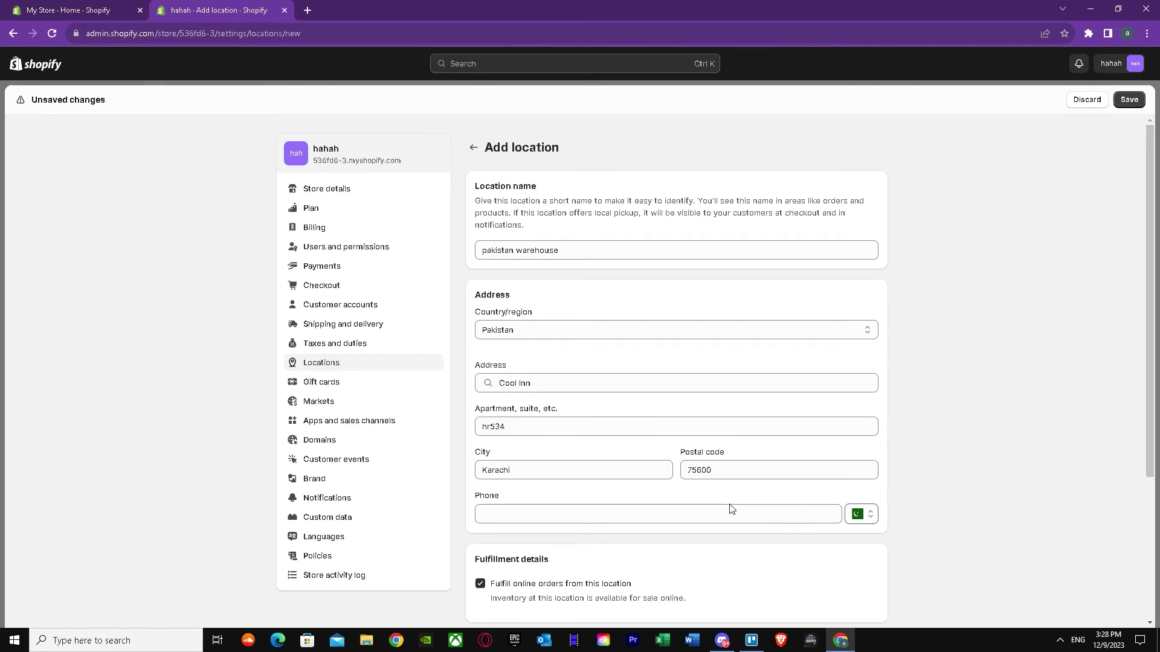
# - Save the new pakistan warehouse location
pyautogui.scroll(-4, 713, 387)
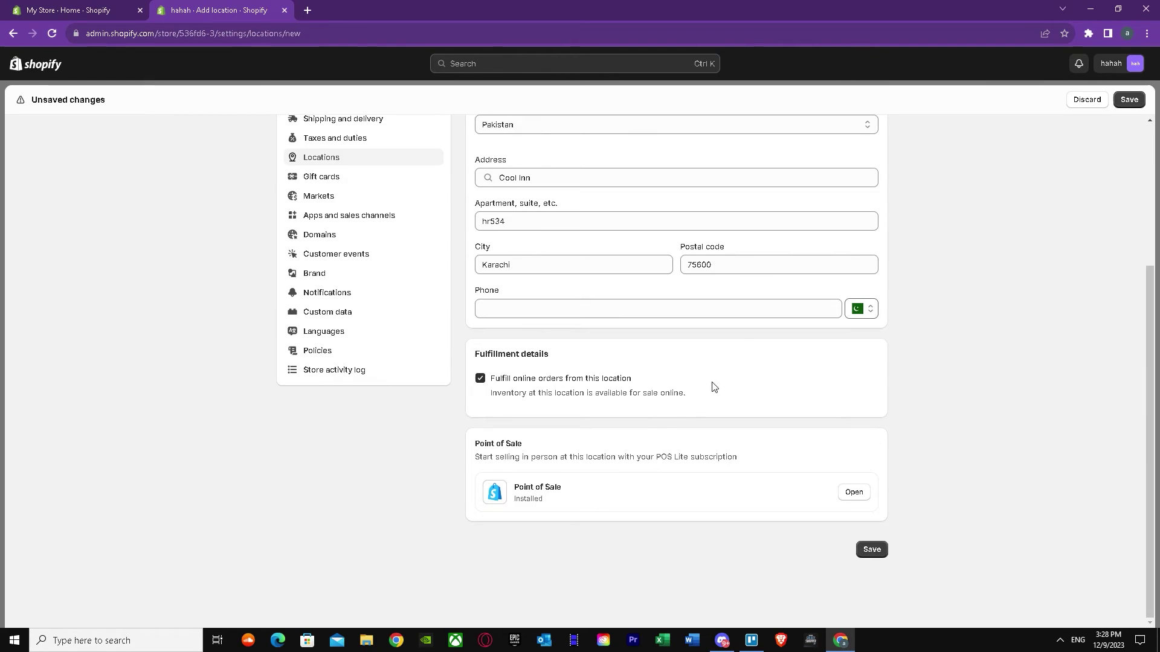
pyautogui.click(681, 304)
pyautogui.click(872, 550)
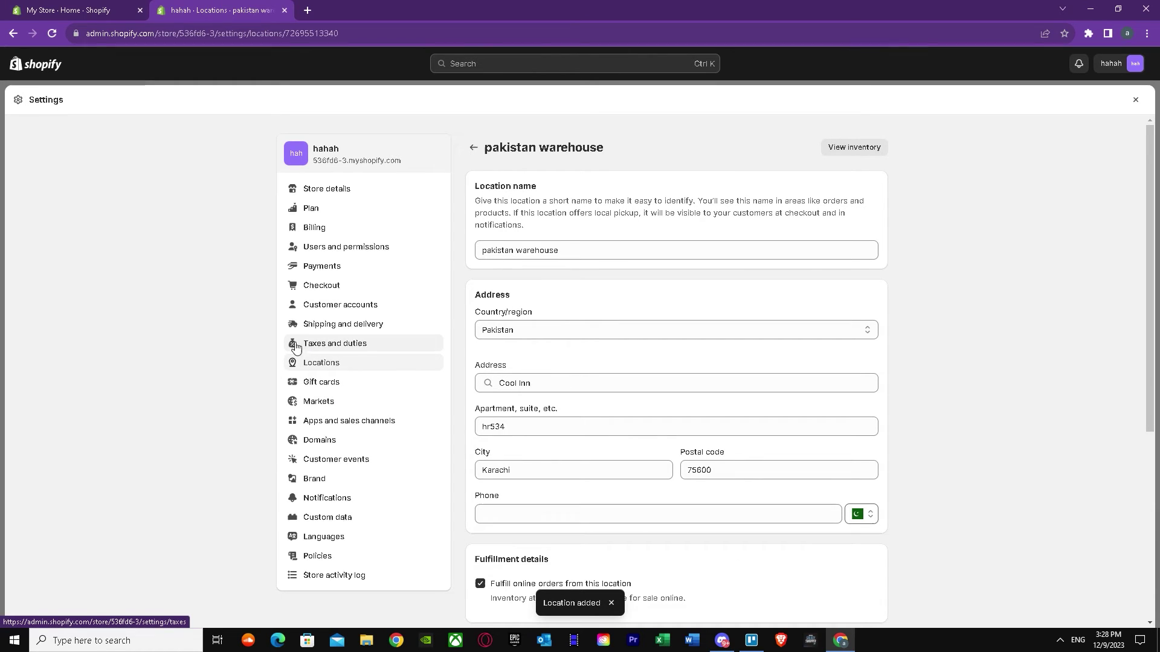
# - Review Markets and browse the Add market country list without adding one, then reopen Geolocation
pyautogui.click(308, 400)
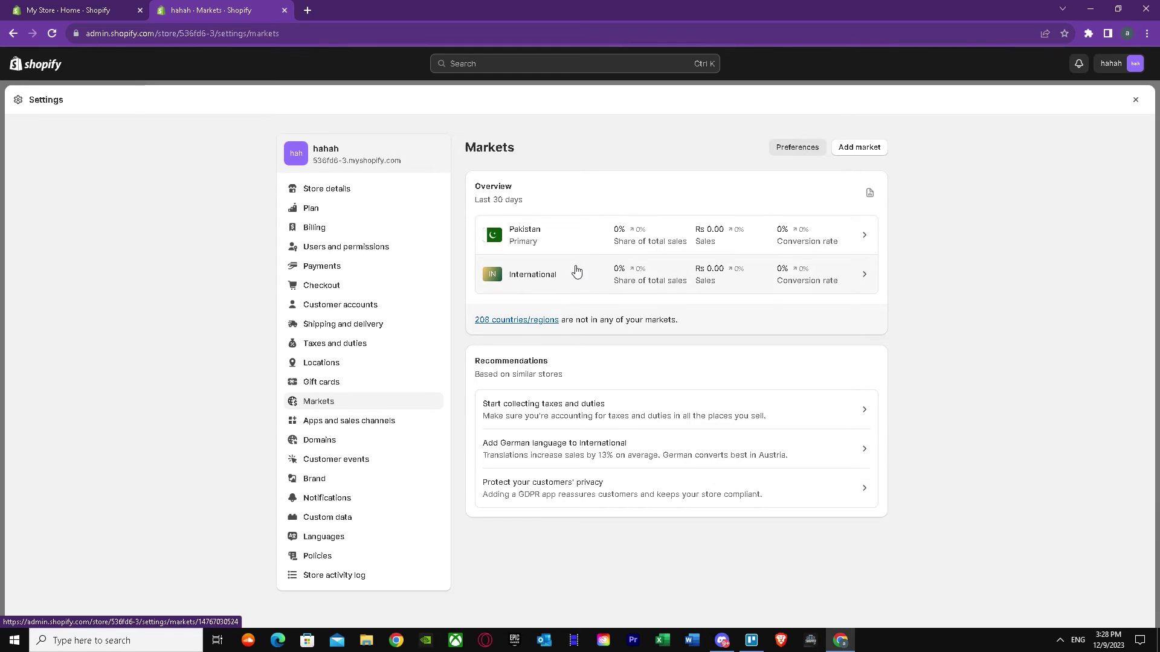
pyautogui.click(870, 151)
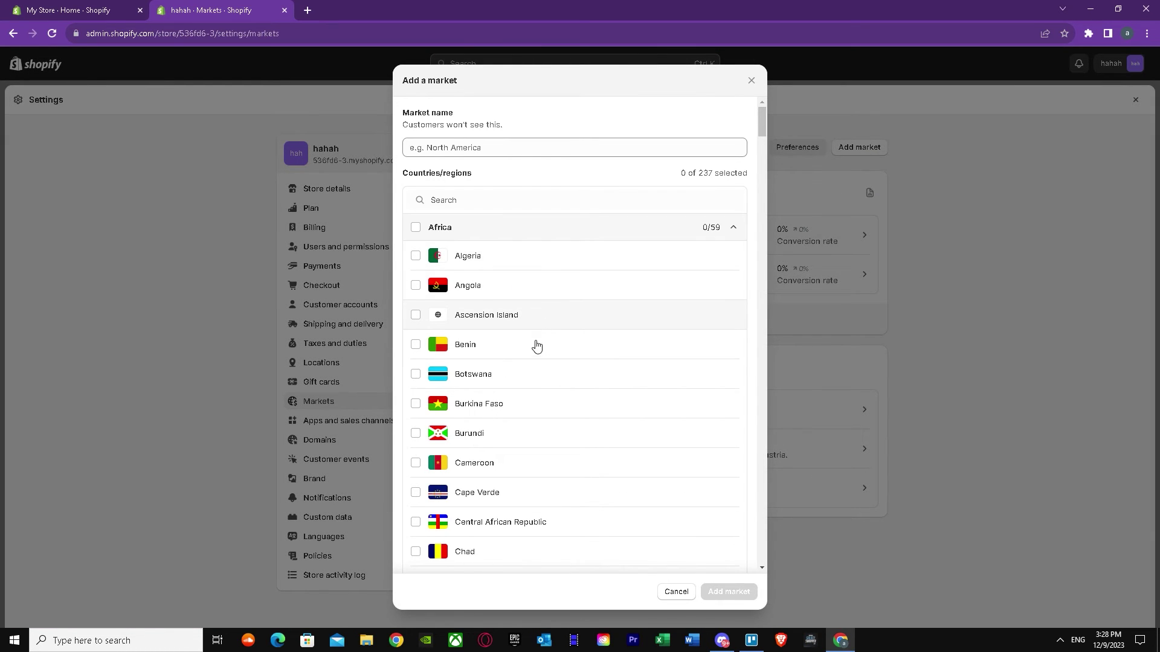
pyautogui.scroll(-9, 477, 290)
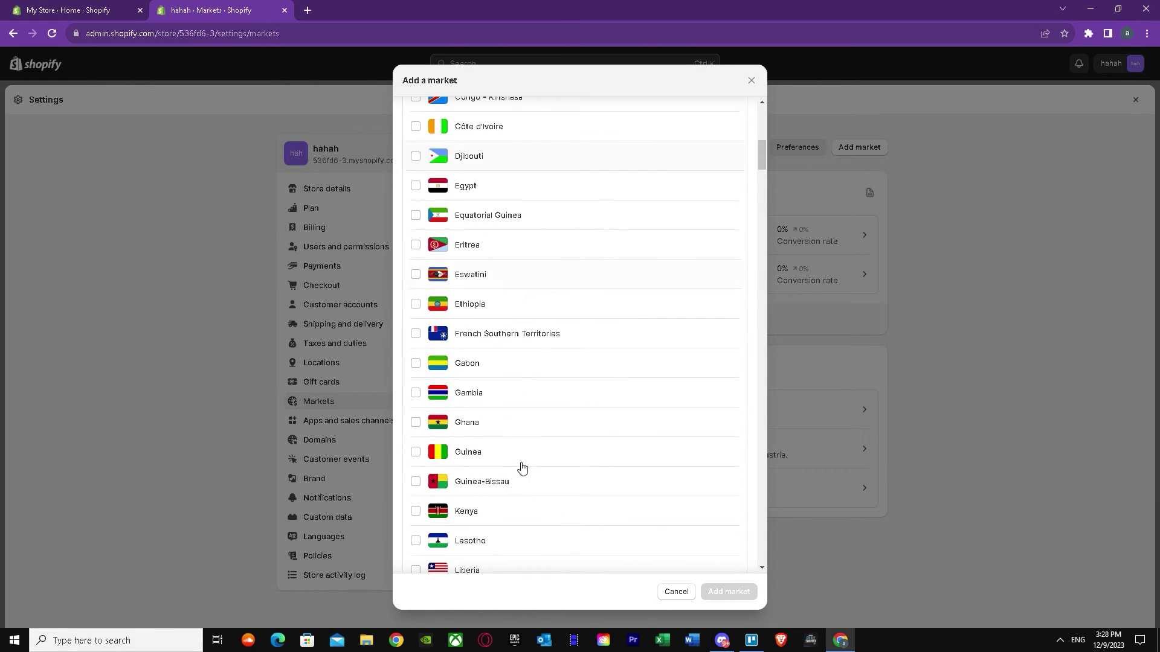
pyautogui.scroll(-20, 522, 467)
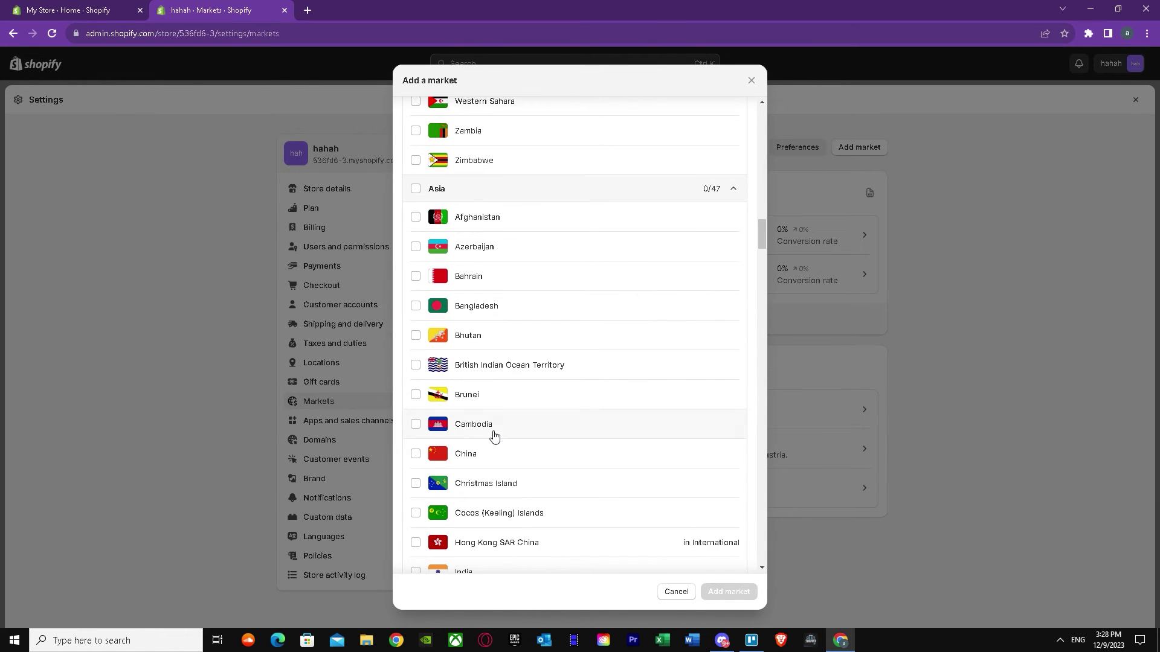
pyautogui.scroll(-18, 501, 429)
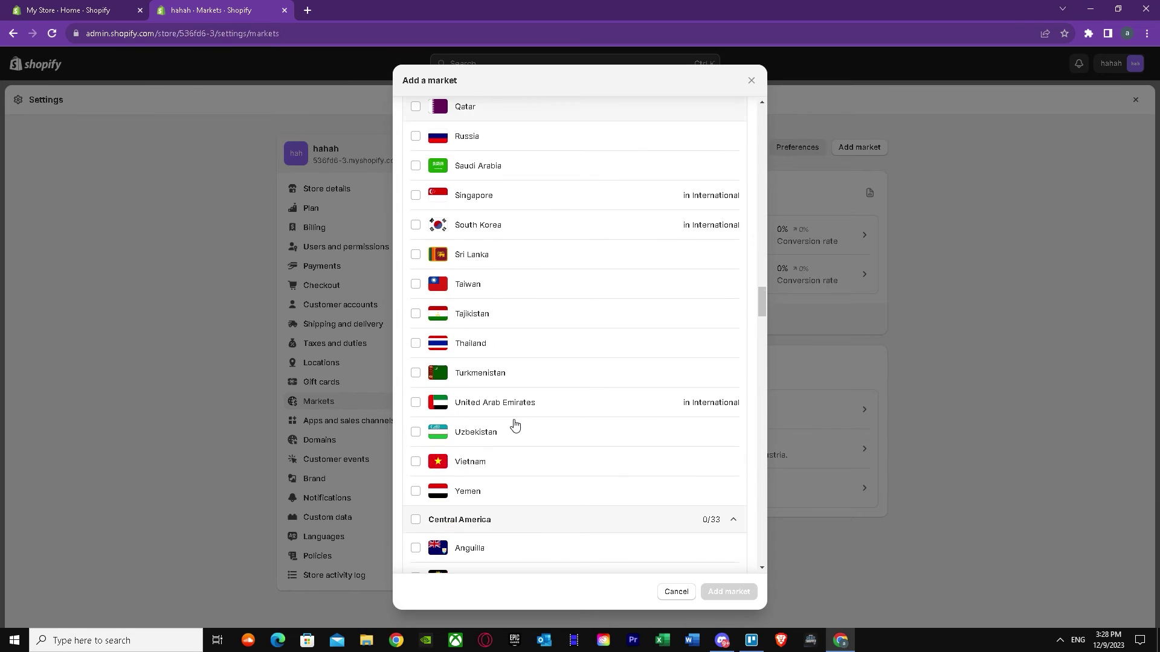
pyautogui.scroll(-20, 515, 426)
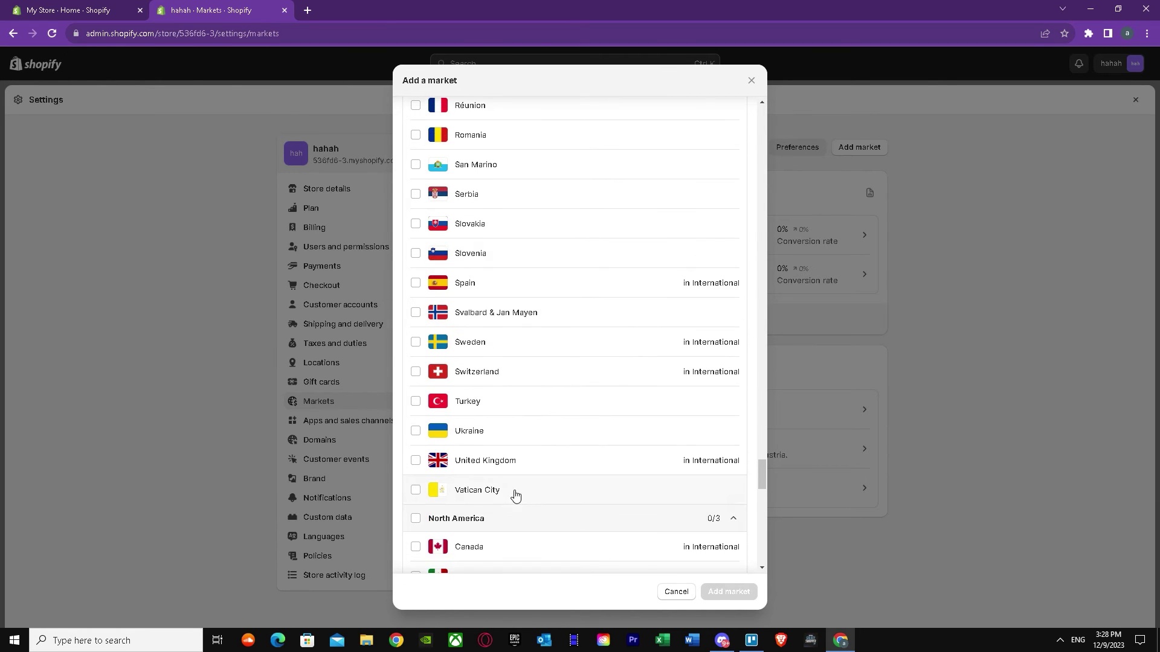
pyautogui.scroll(-20, 520, 492)
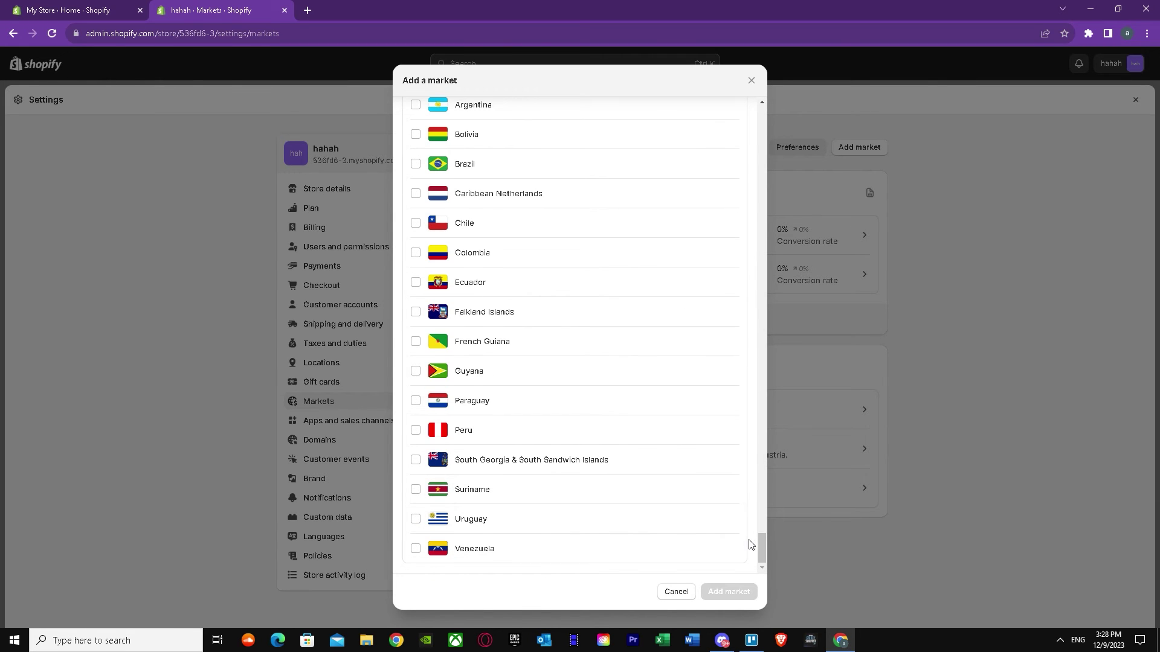
pyautogui.moveTo(760, 545); pyautogui.dragTo(760, 68)
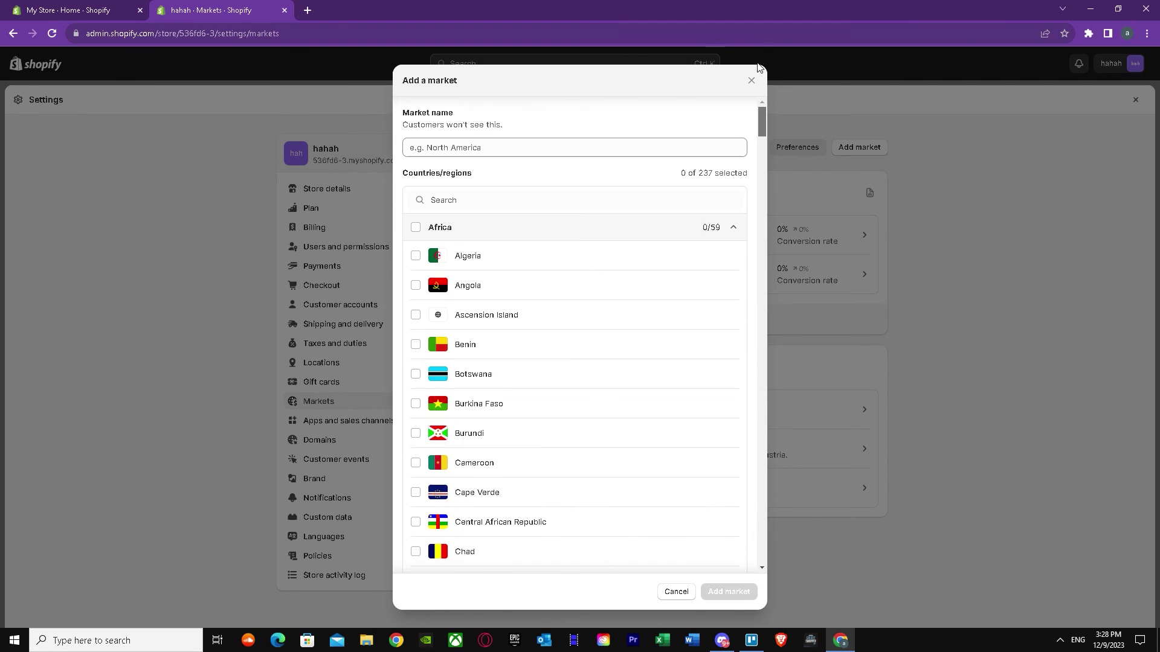
pyautogui.click(890, 110)
pyautogui.click(576, 403)
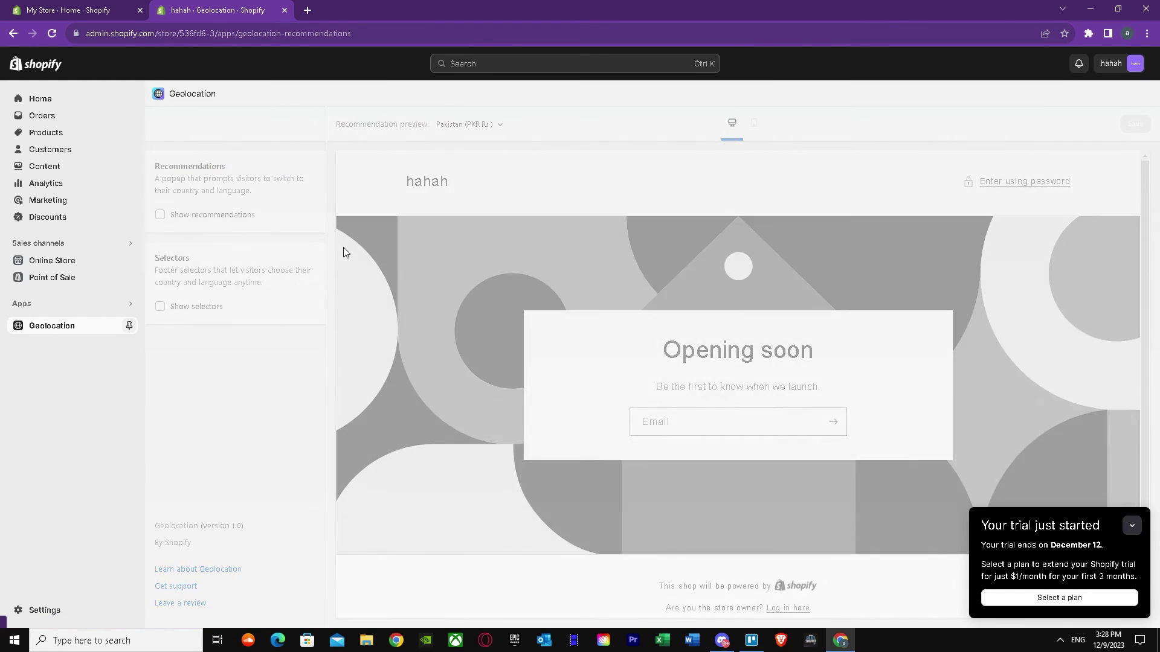
# - Try the preview's email signup and password entry, then return to Online Store themes
pyautogui.scroll(-1, 702, 537)
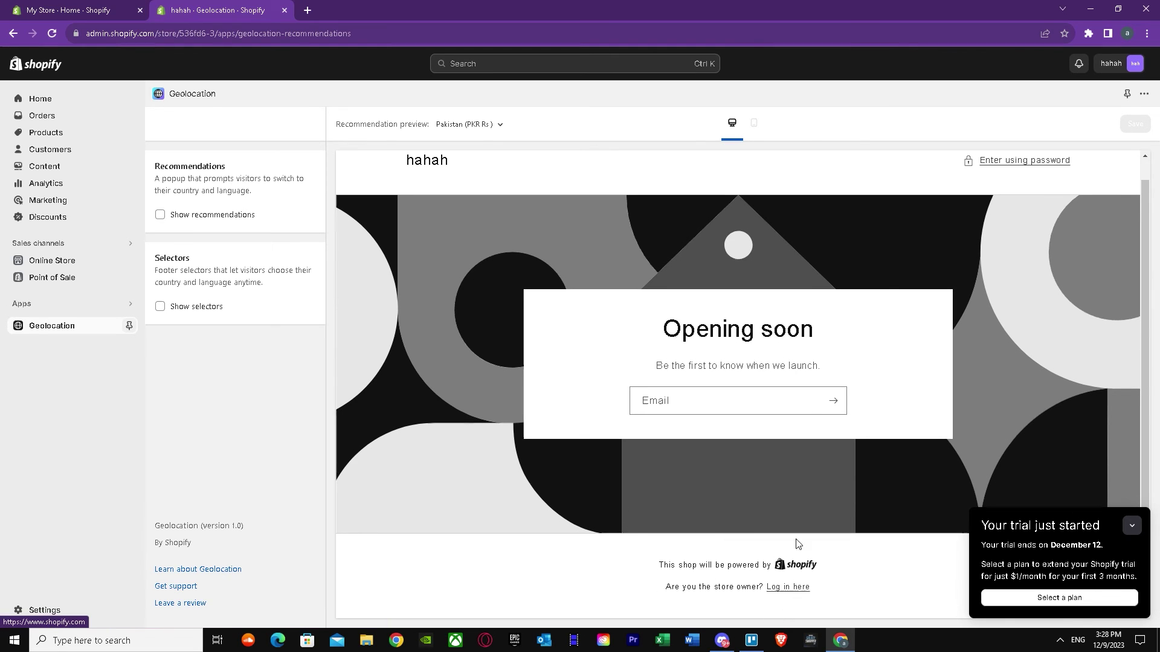
pyautogui.scroll(1, 785, 519)
pyautogui.click(763, 426)
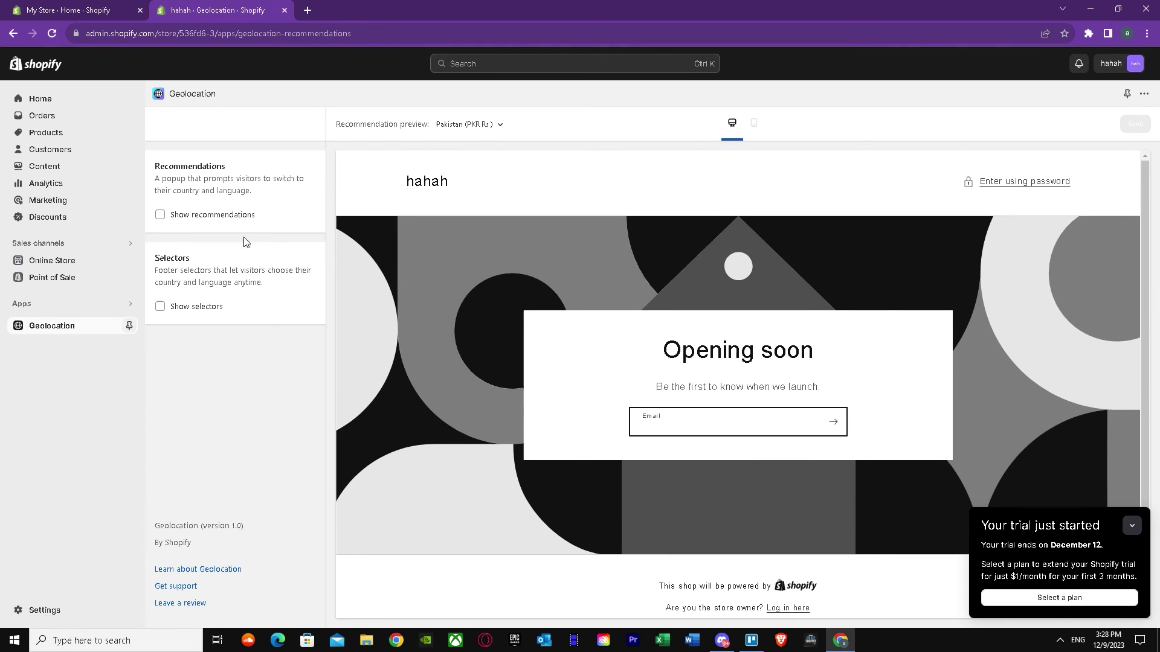
pyautogui.click(1005, 183)
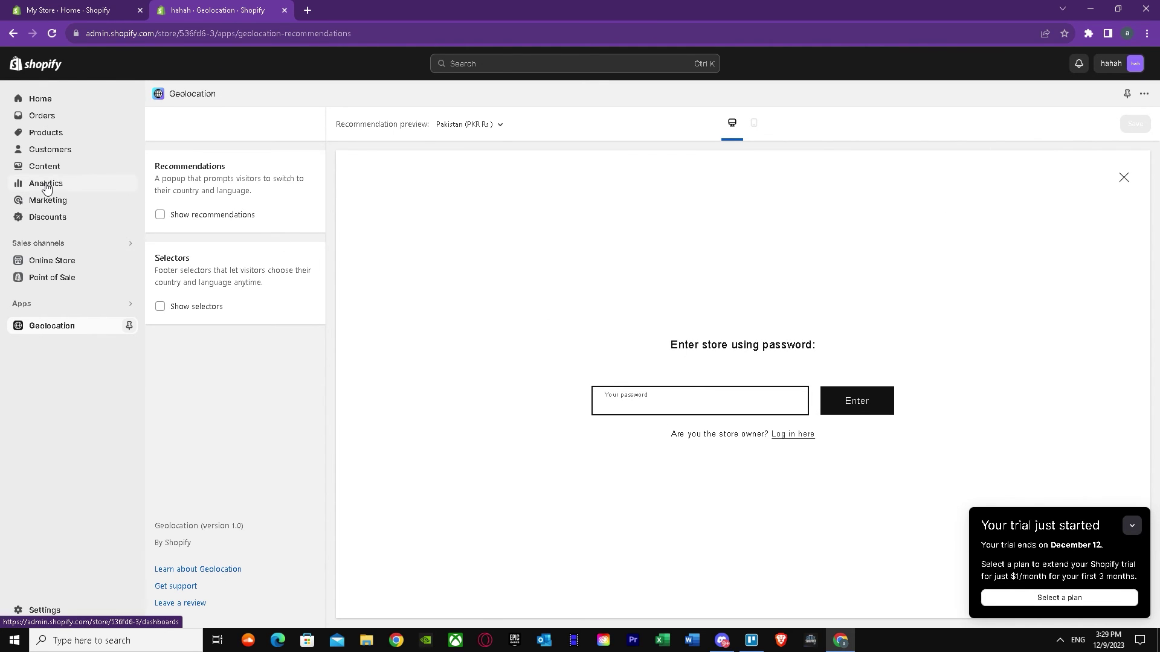
pyautogui.click(61, 260)
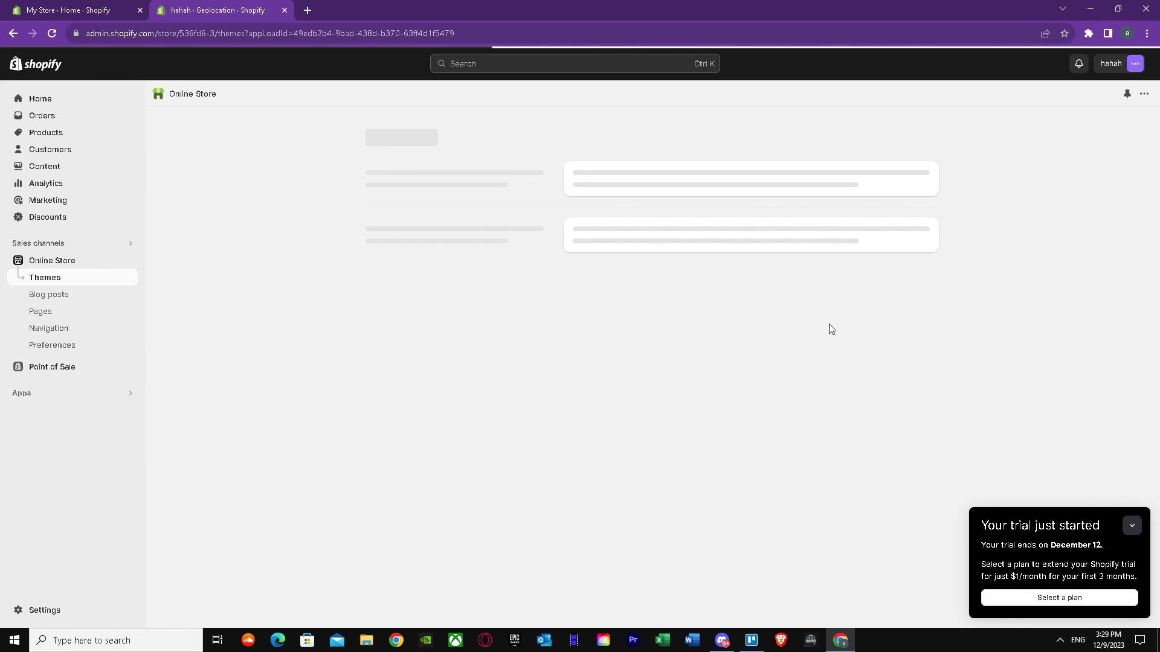
# - Customize Dawn at desktop width and open the header's PKR Rs | Pakistan selector list
pyautogui.click(891, 397)
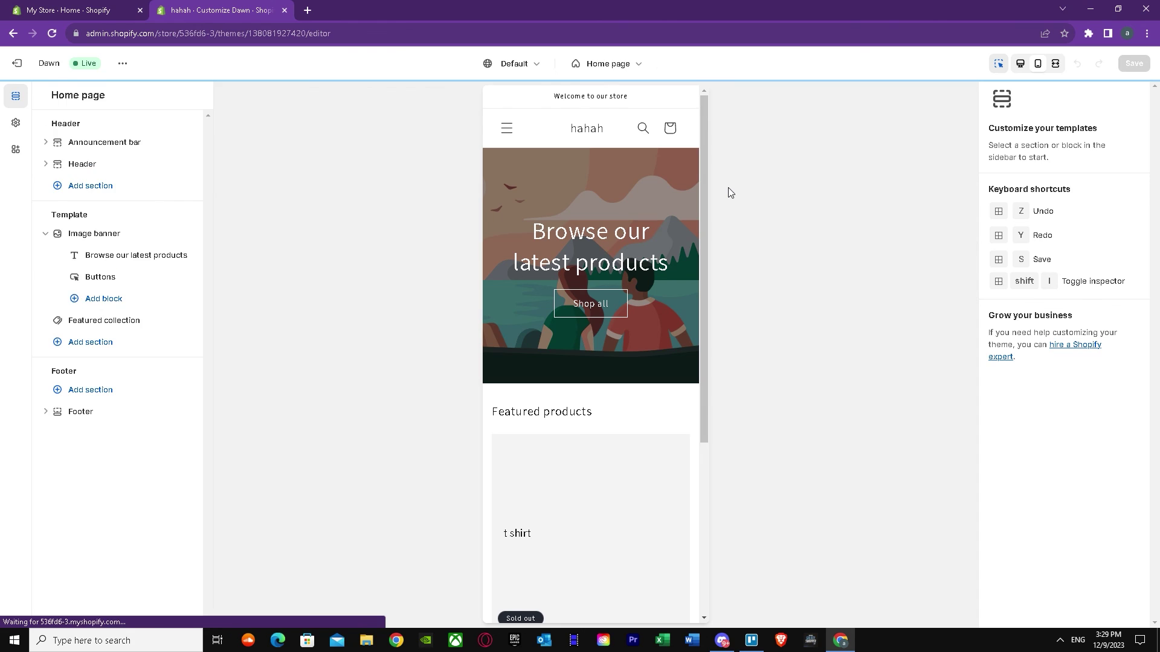
pyautogui.click(1021, 63)
pyautogui.click(857, 136)
pyautogui.click(831, 136)
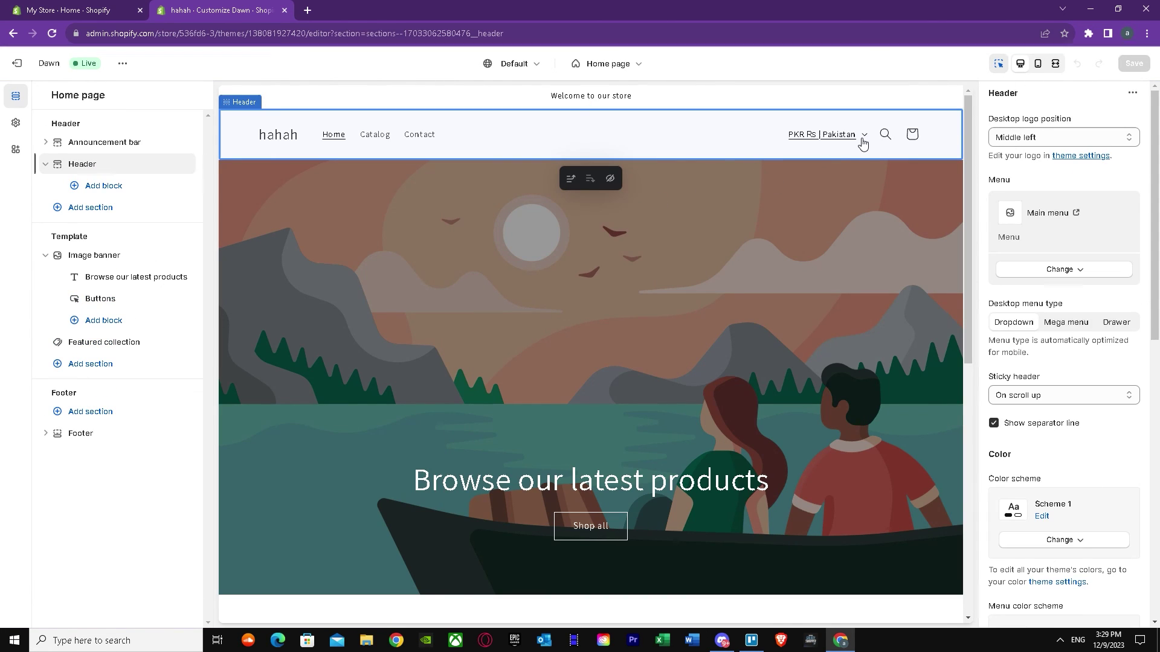